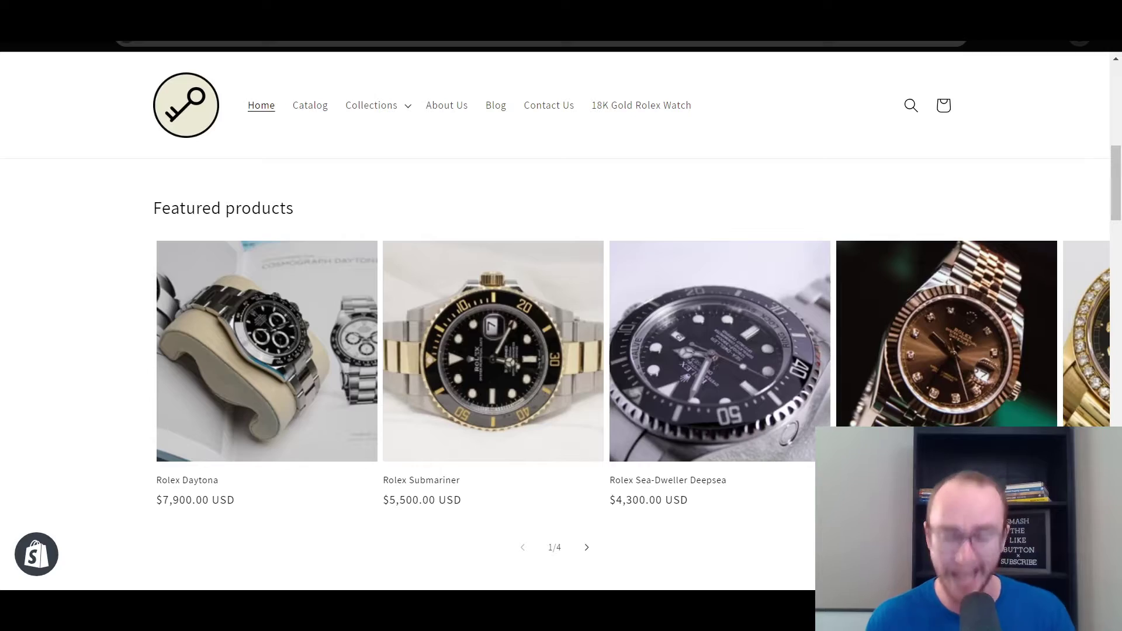
Step: Look over the storefront home page, including its header menu and the footer at the end of the page
scroll(768, 490, up, 5)
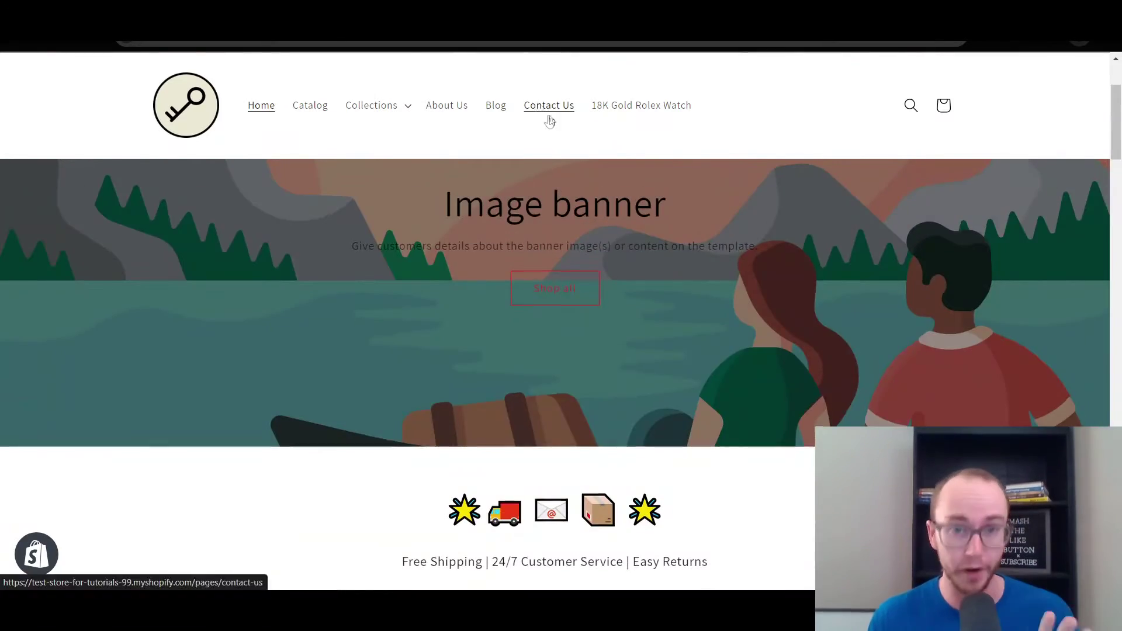
scroll(403, 433, down, 15)
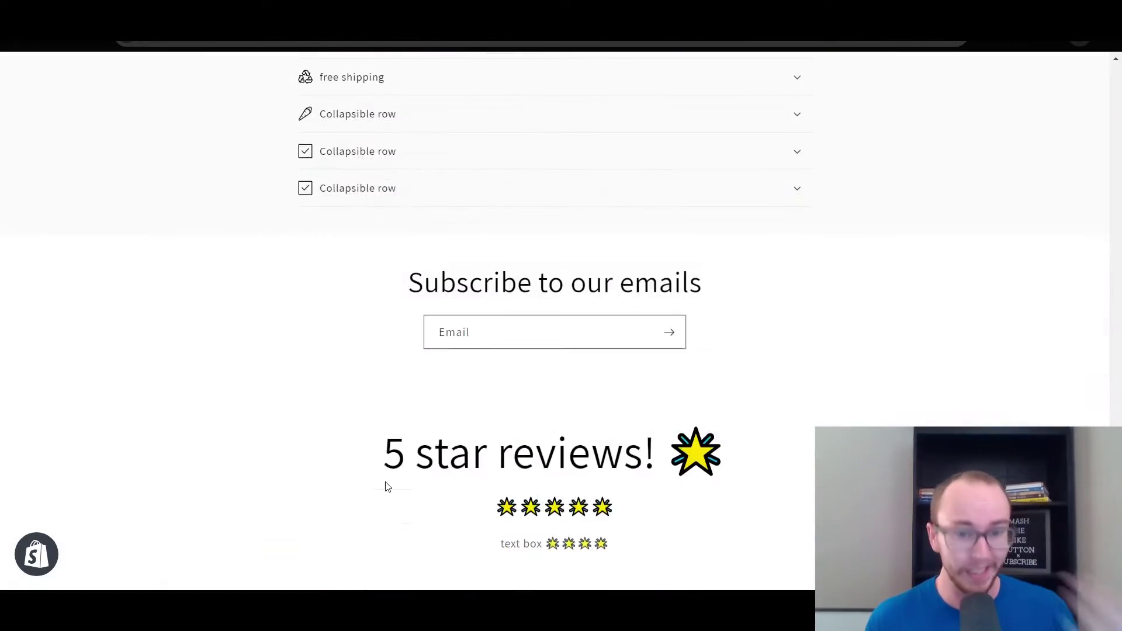
scroll(386, 485, down, 5)
scroll(584, 469, up, 5)
scroll(585, 467, up, 15)
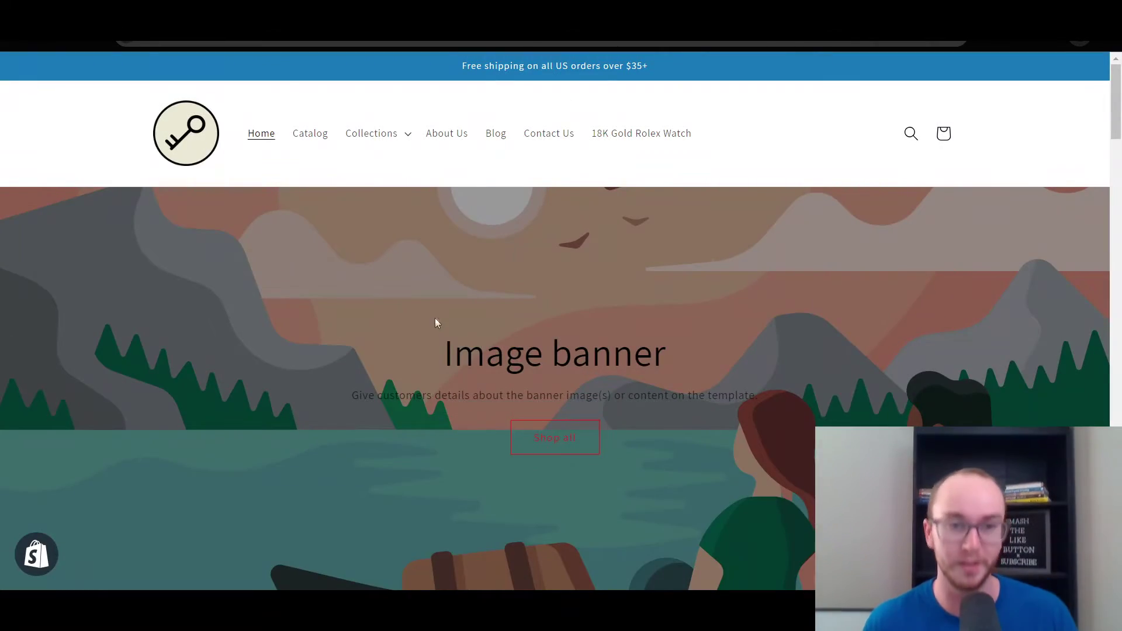
scroll(435, 322, down, 5)
scroll(422, 333, up, 2)
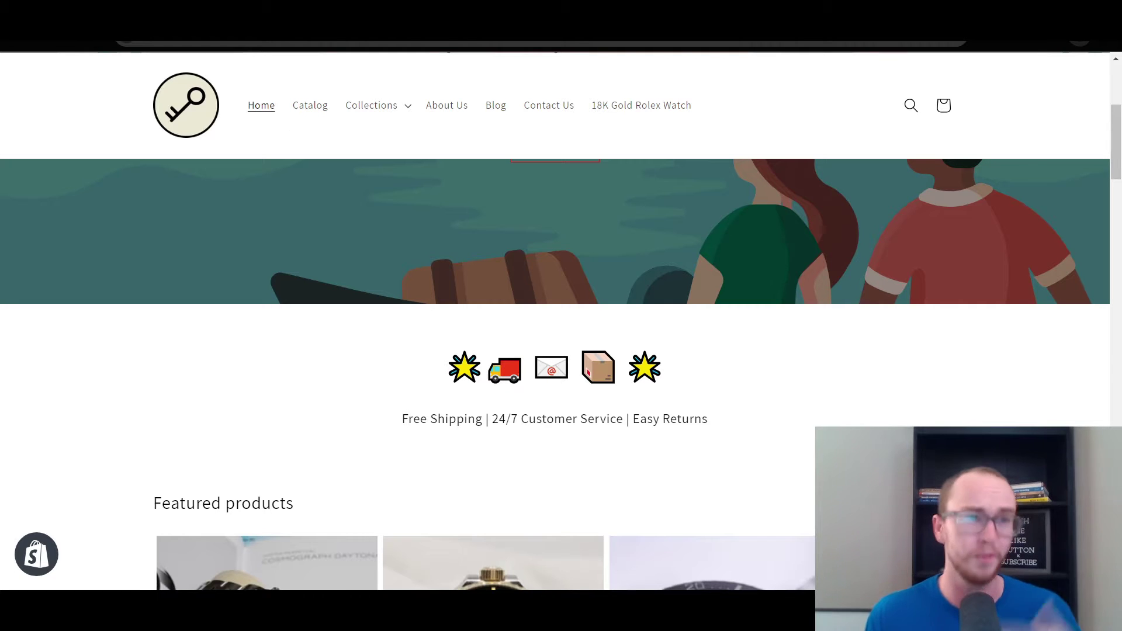
Step: Go to the Shopify admin, open the Online Store's Themes page, and review the popular free themes
click(267, 24)
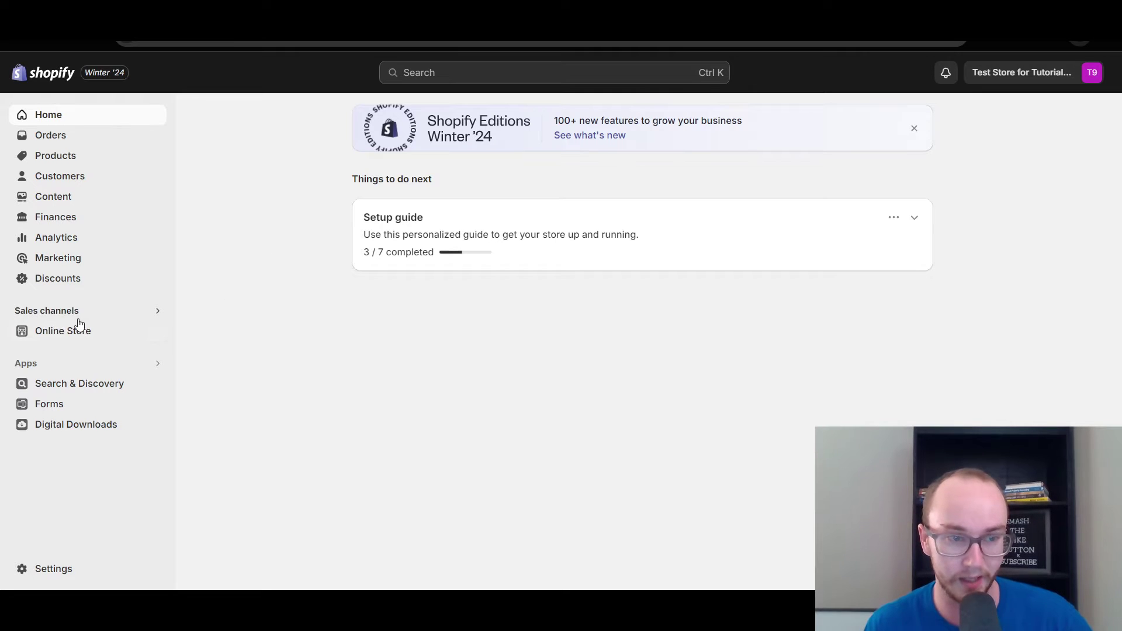
click(59, 332)
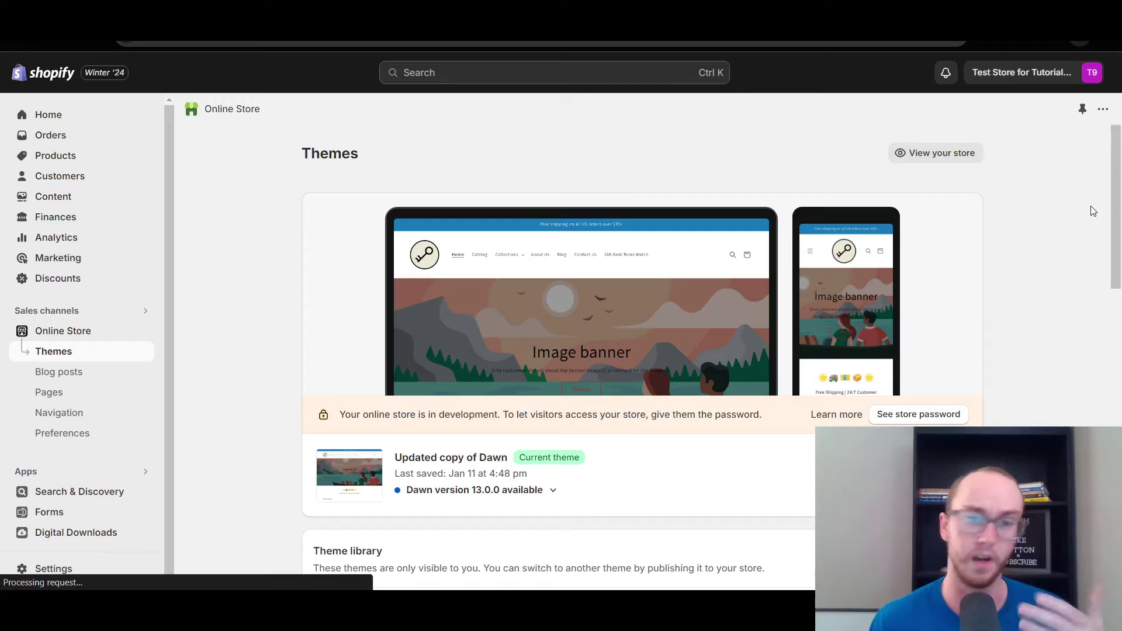
drag(1118, 216, 1117, 485)
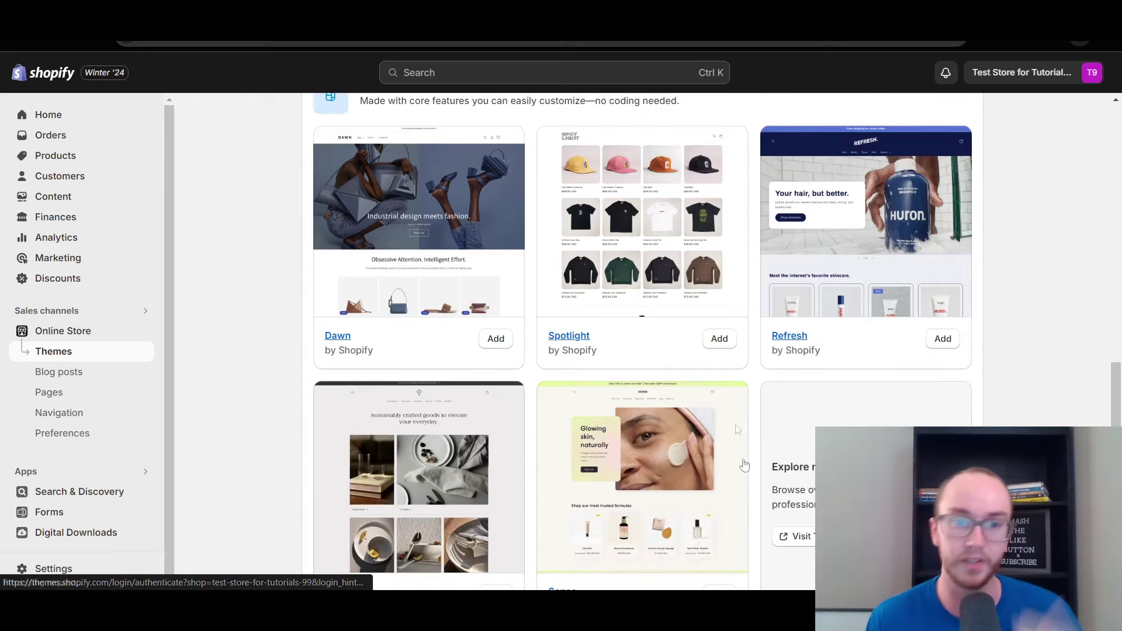
scroll(534, 446, up, 2)
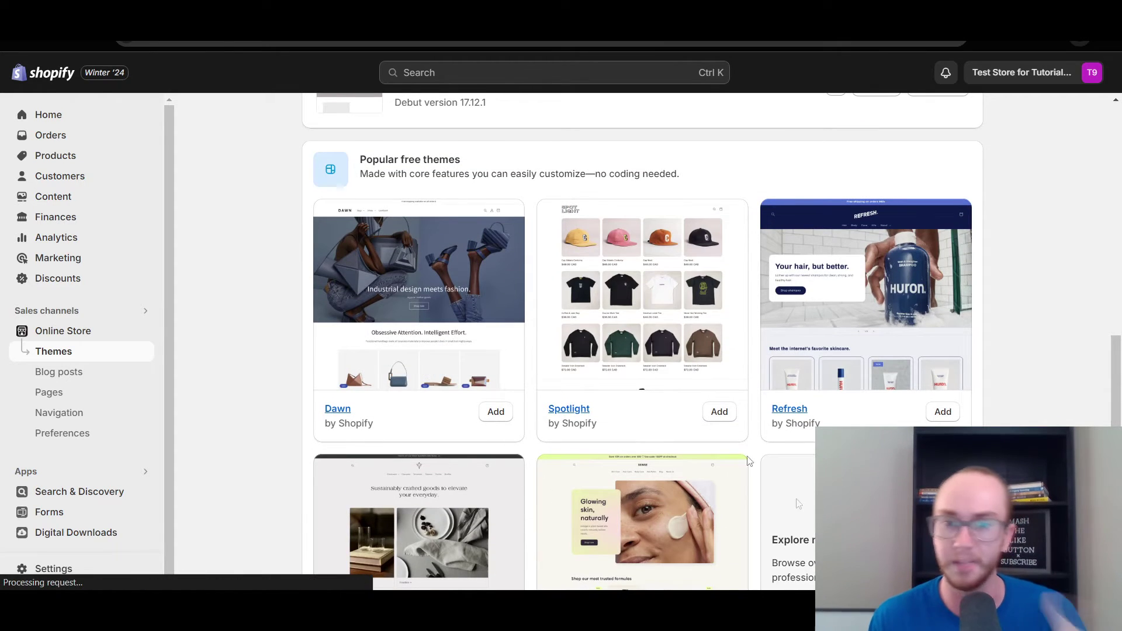
scroll(536, 472, down, 3)
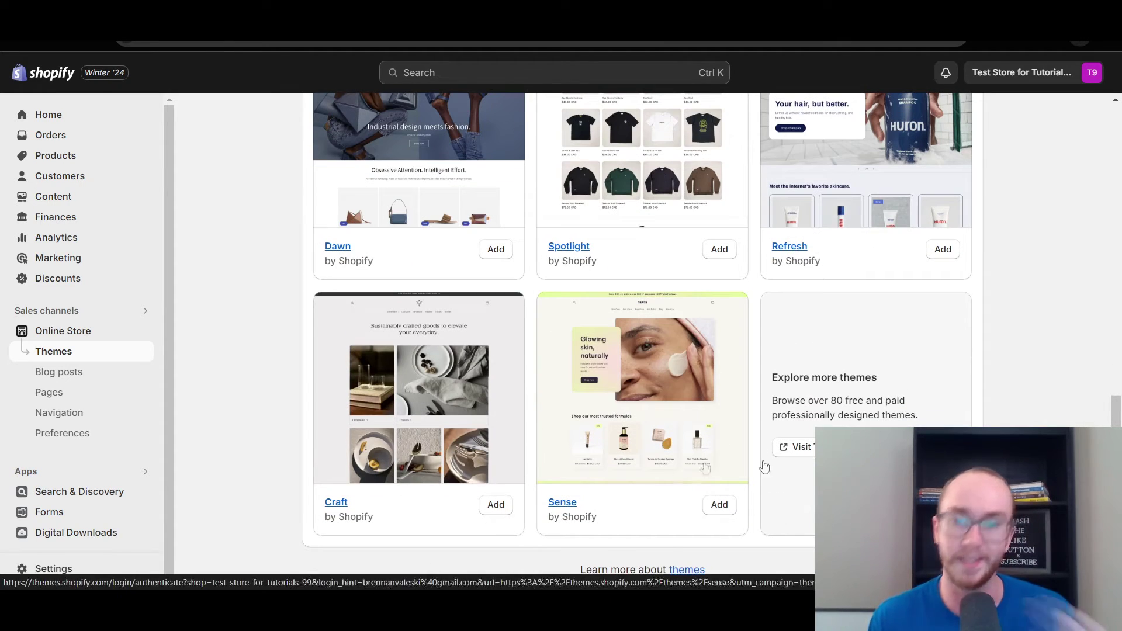
scroll(763, 459, up, 7)
scroll(1044, 390, up, 7)
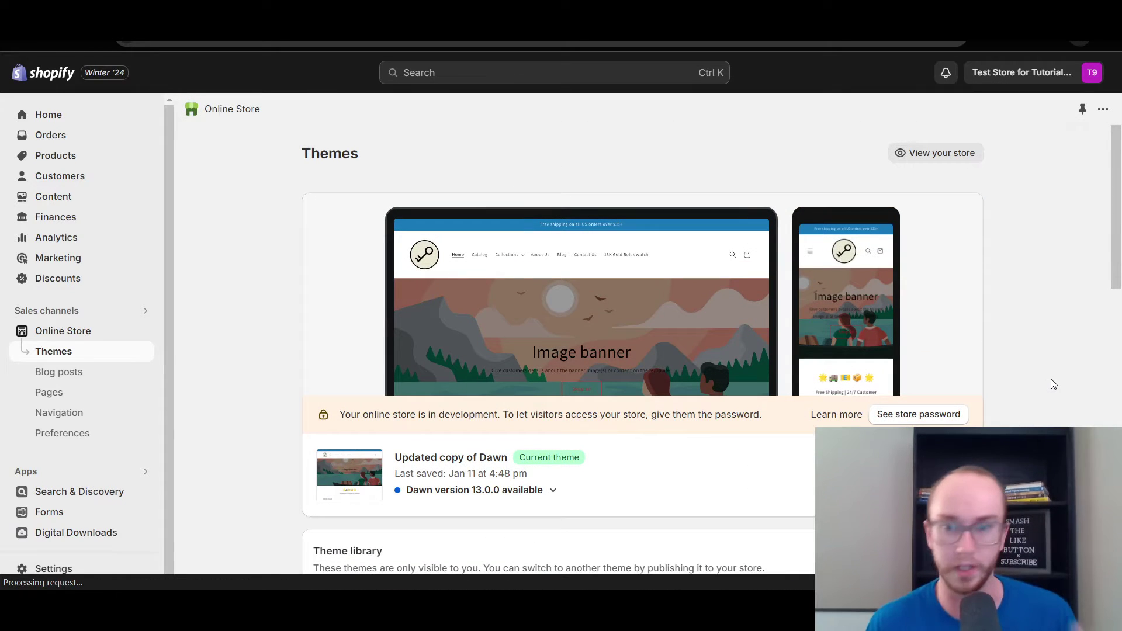
Step: Open the current theme, Updated copy of Dawn, for customization
scroll(1040, 381, down, 1)
scroll(1040, 382, up, 1)
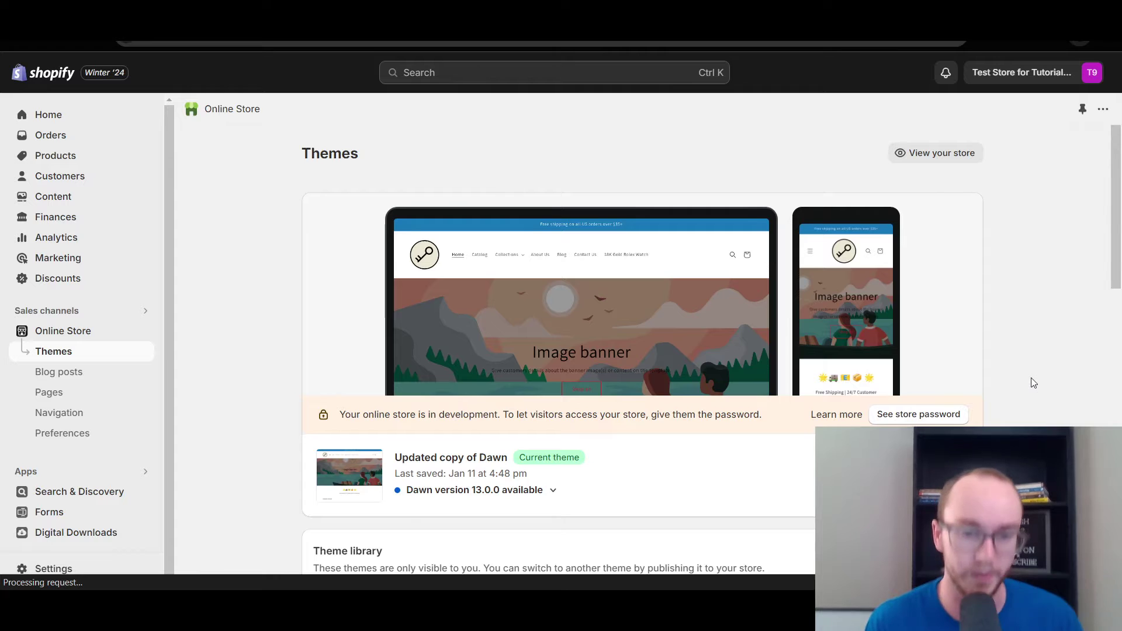
scroll(1031, 381, down, 1)
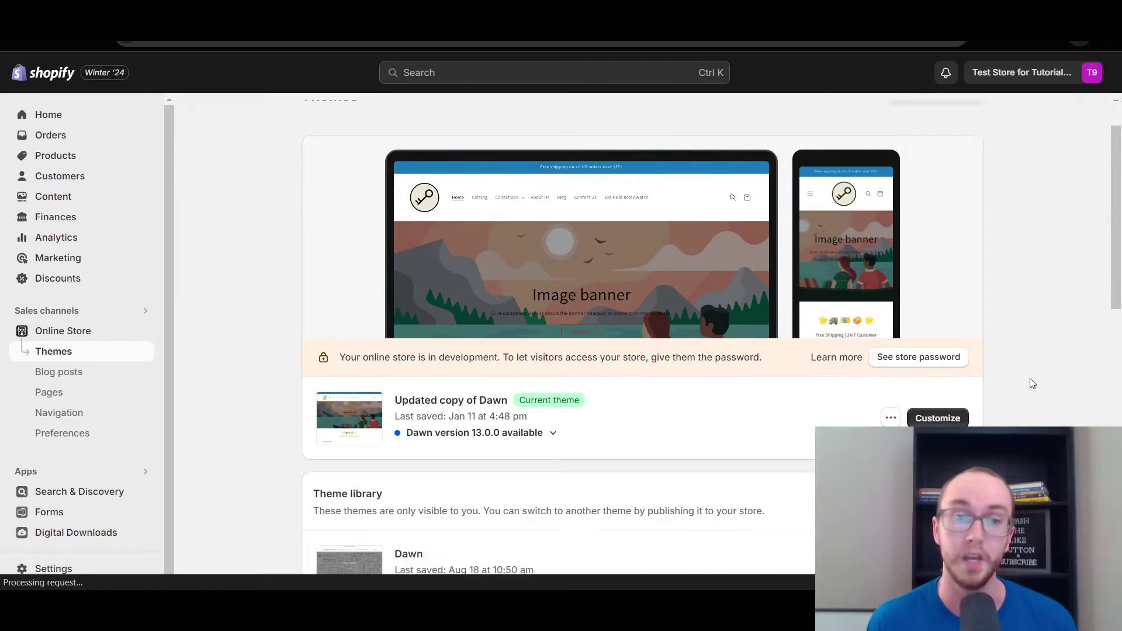
scroll(1111, 213, down, 1)
scroll(1111, 214, down, 1)
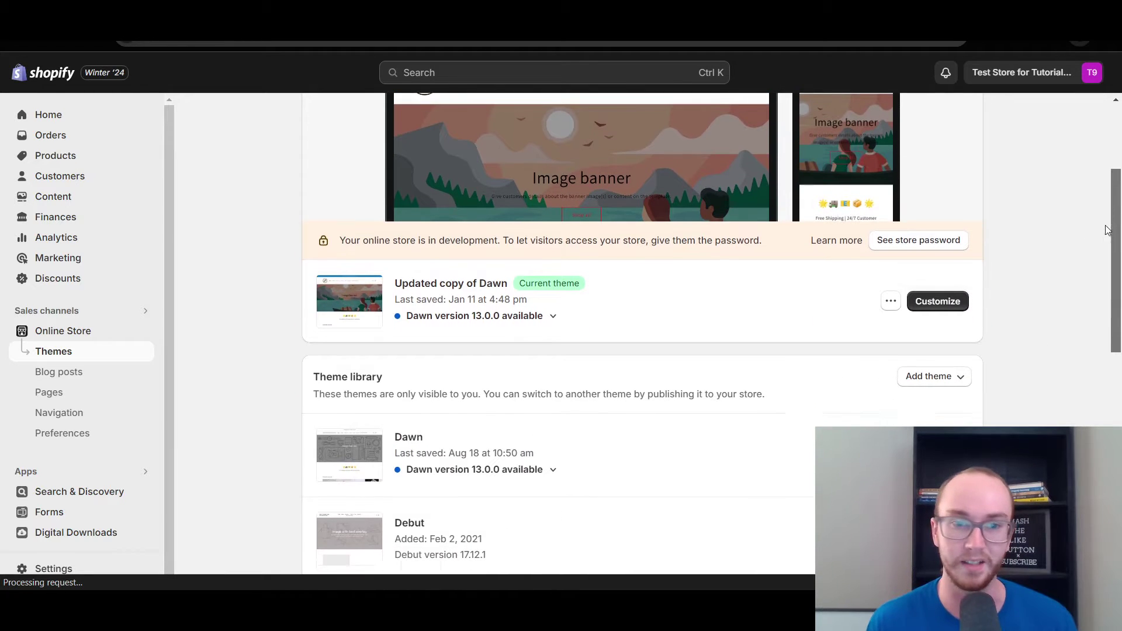
click(939, 287)
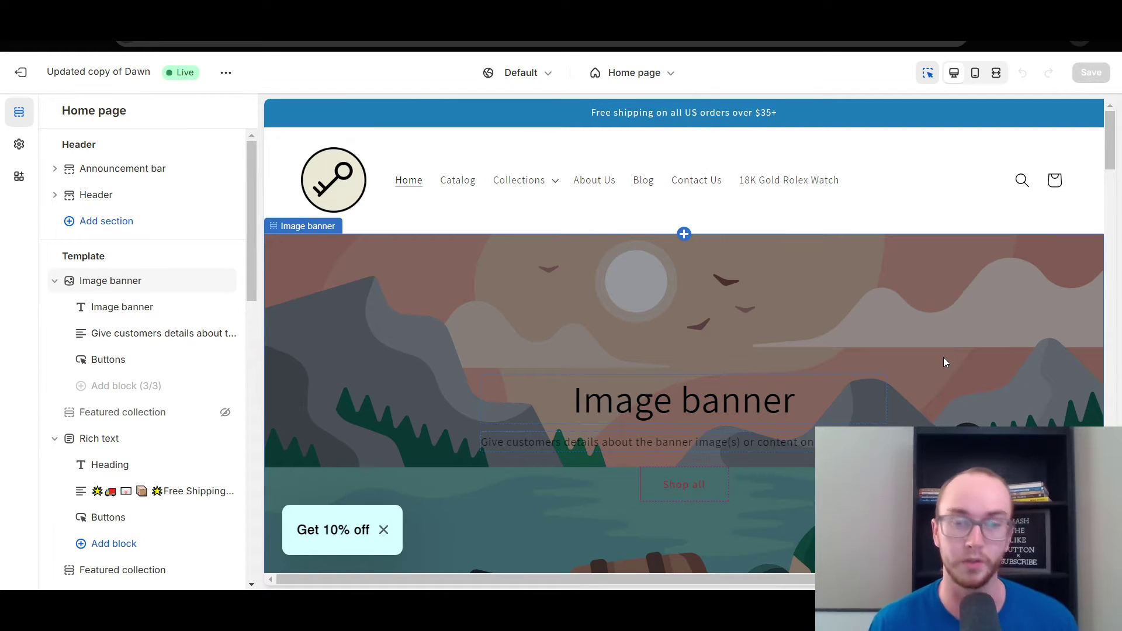
Step: Hide the Header section in the home page's section list, compare the preview with the live storefront, and save the theme
click(436, 221)
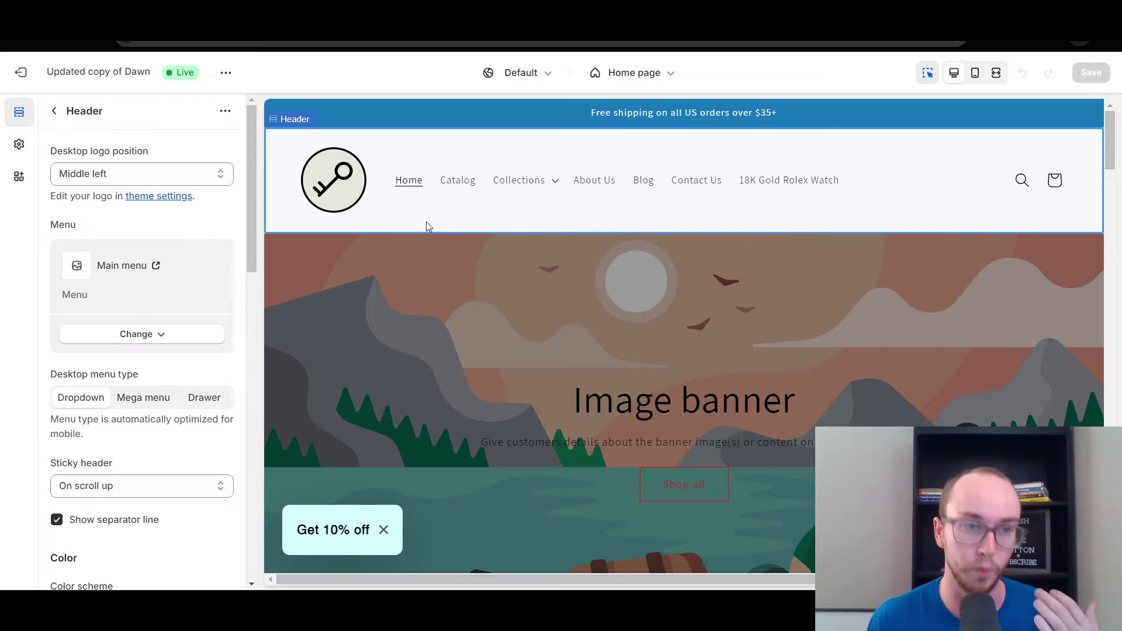
click(56, 113)
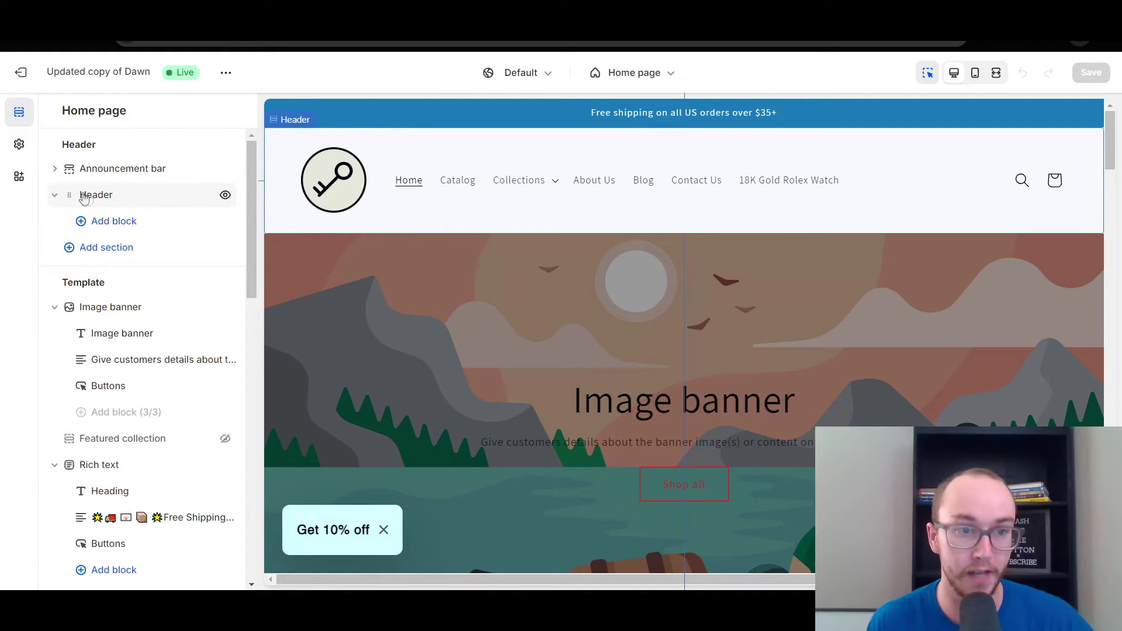
click(226, 196)
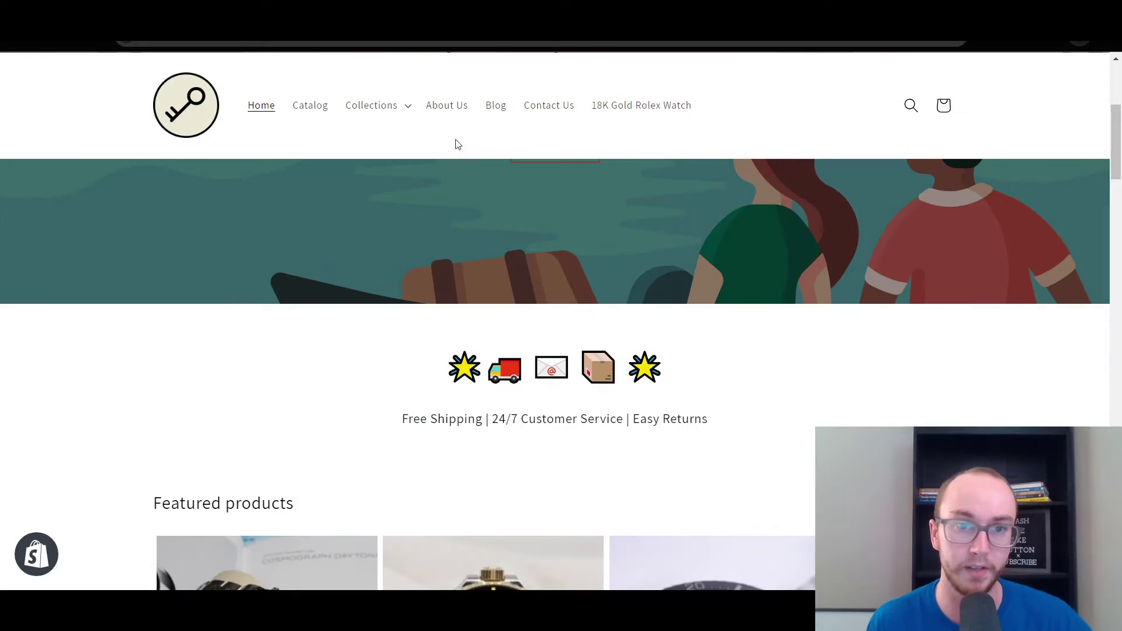
scroll(514, 276, up, 6)
scroll(514, 275, down, 13)
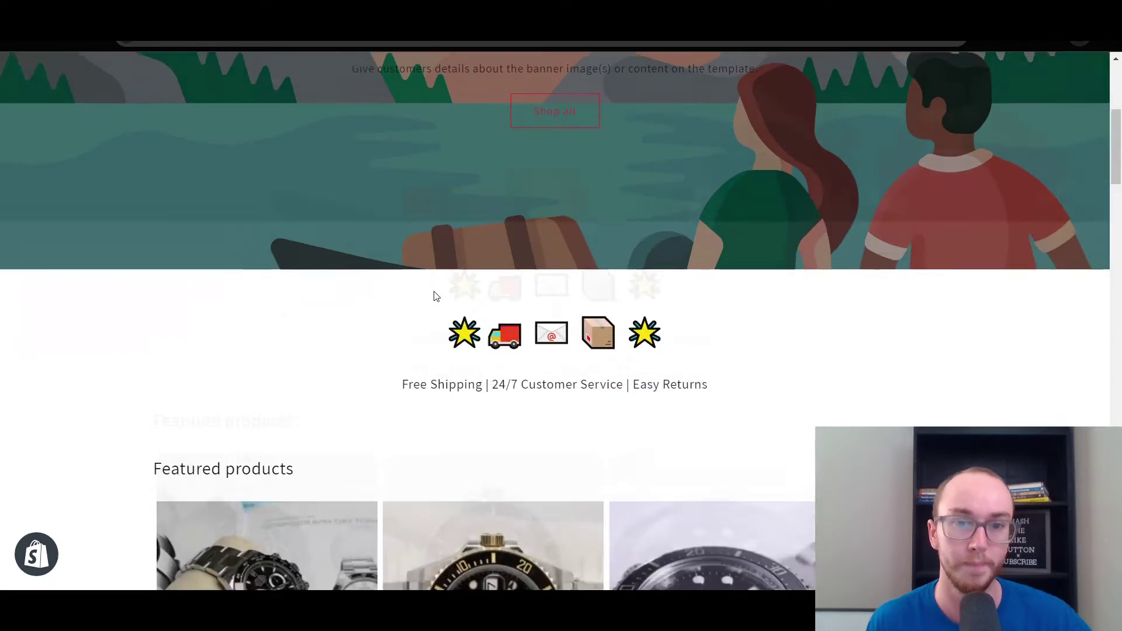
scroll(583, 407, up, 10)
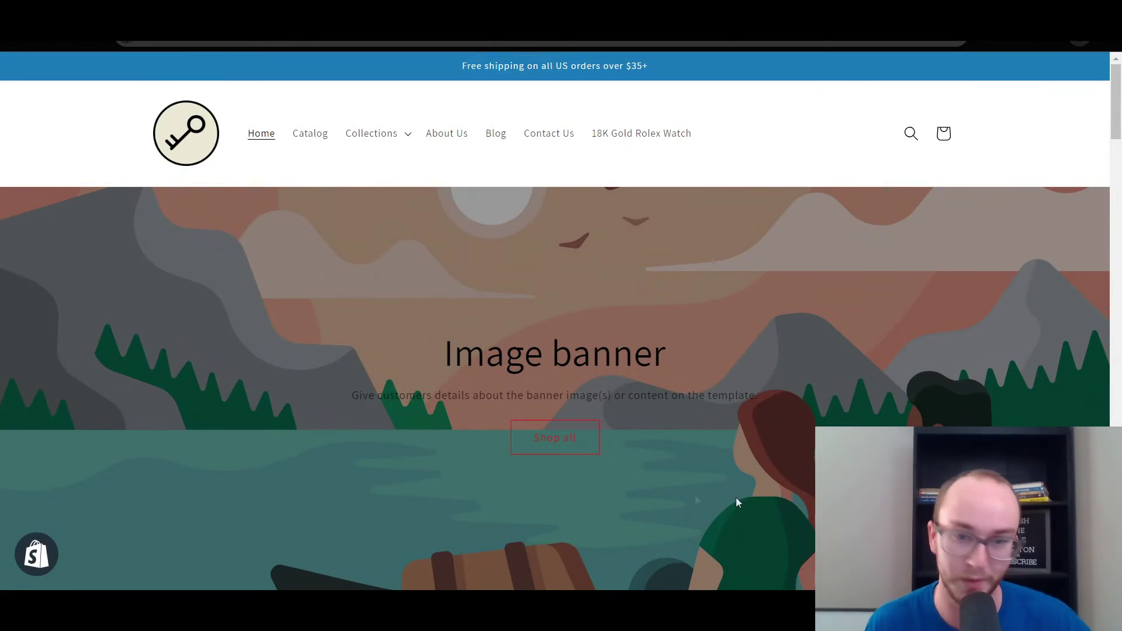
scroll(351, 351, down, 4)
scroll(413, 362, up, 4)
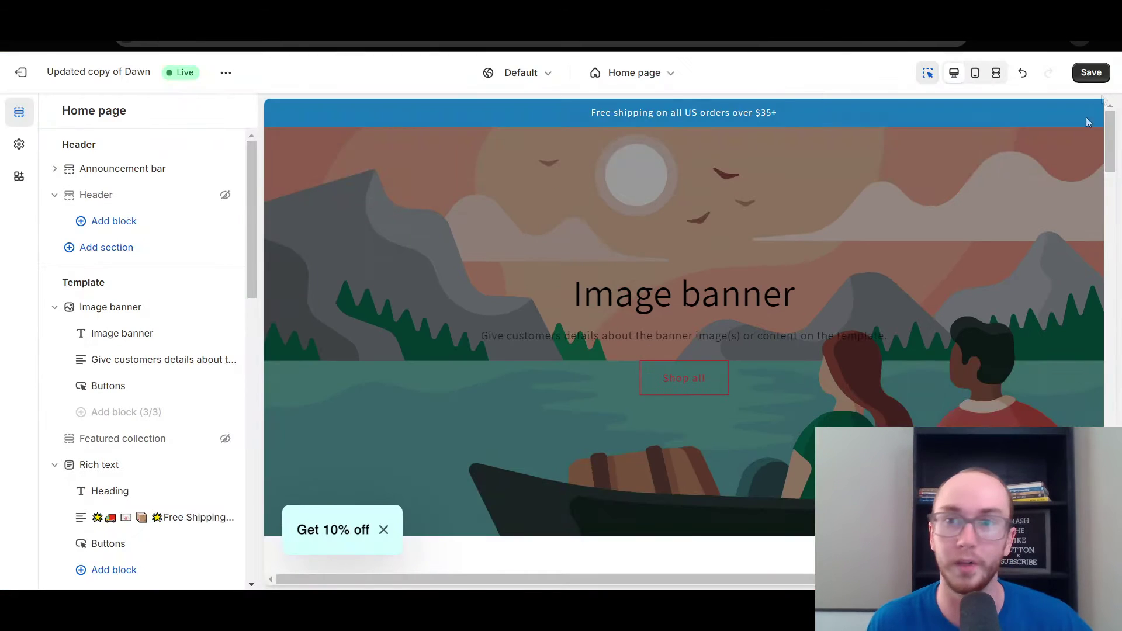
key(ctrl+s)
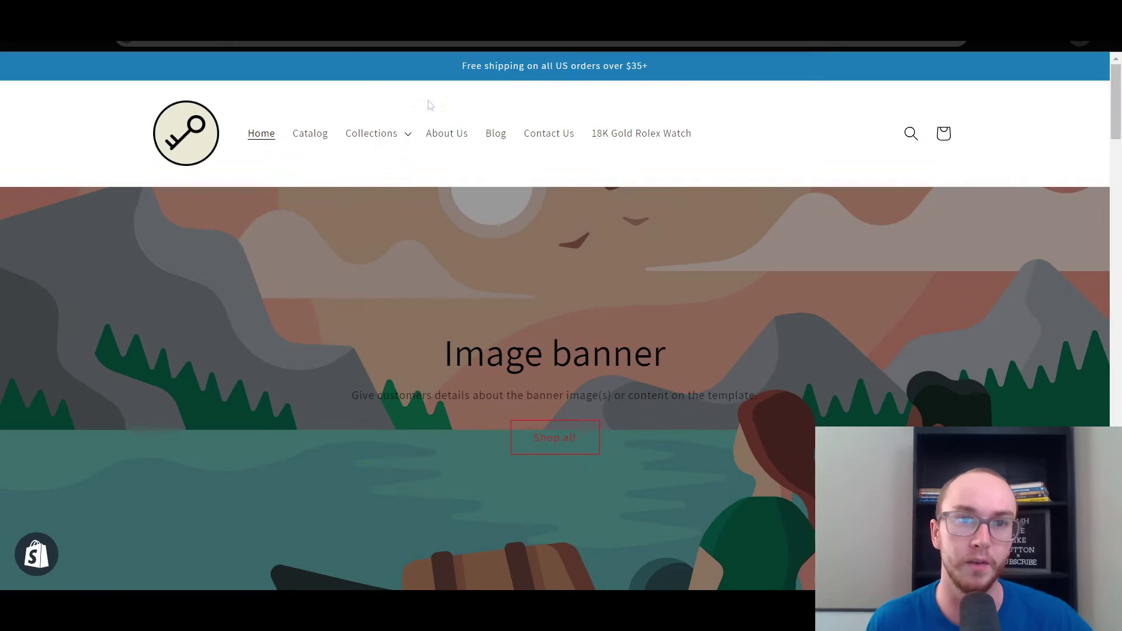
Step: Reload the live storefront and inspect the home page from the announcement bar to the footer
click(68, 43)
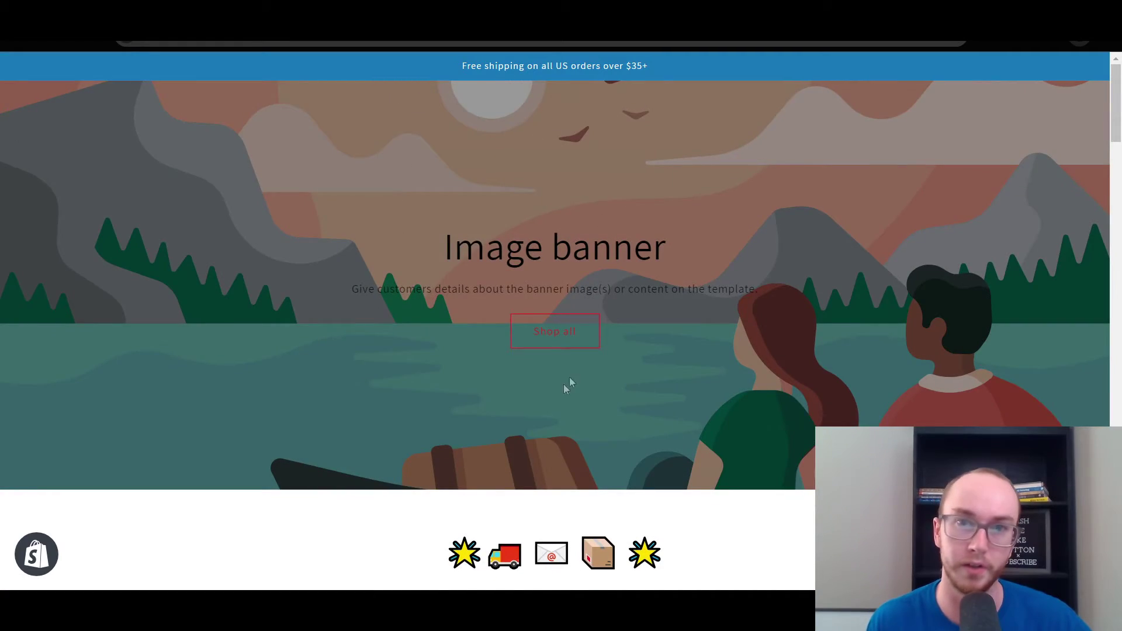
scroll(562, 384, down, 15)
scroll(562, 384, up, 15)
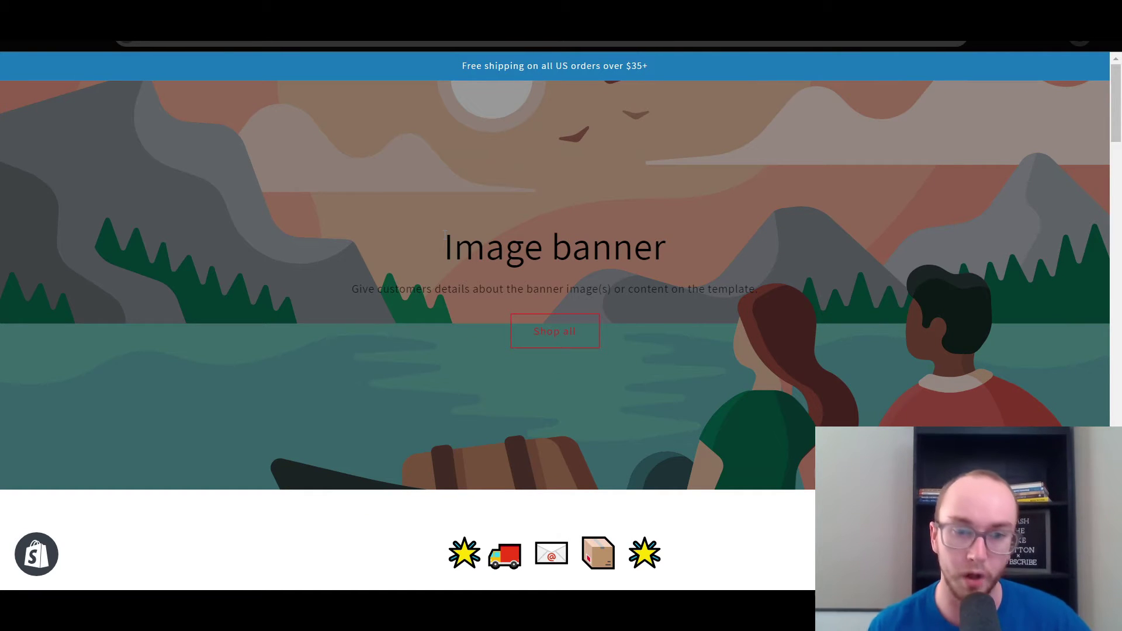
scroll(390, 207, down, 15)
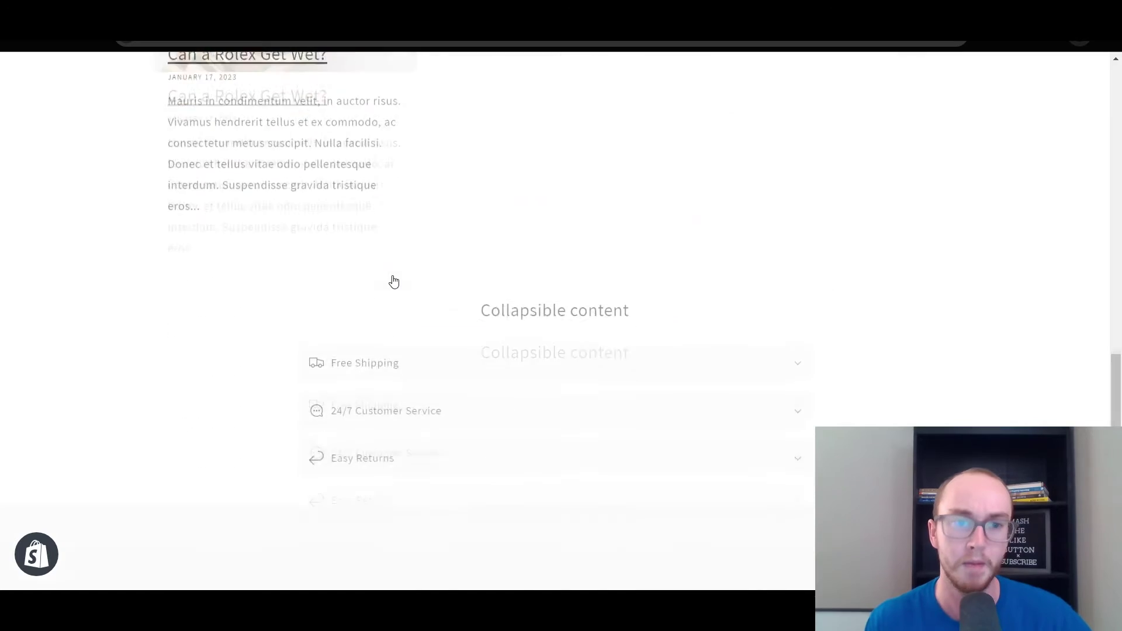
scroll(396, 291, down, 10)
scroll(409, 327, up, 15)
scroll(435, 404, up, 15)
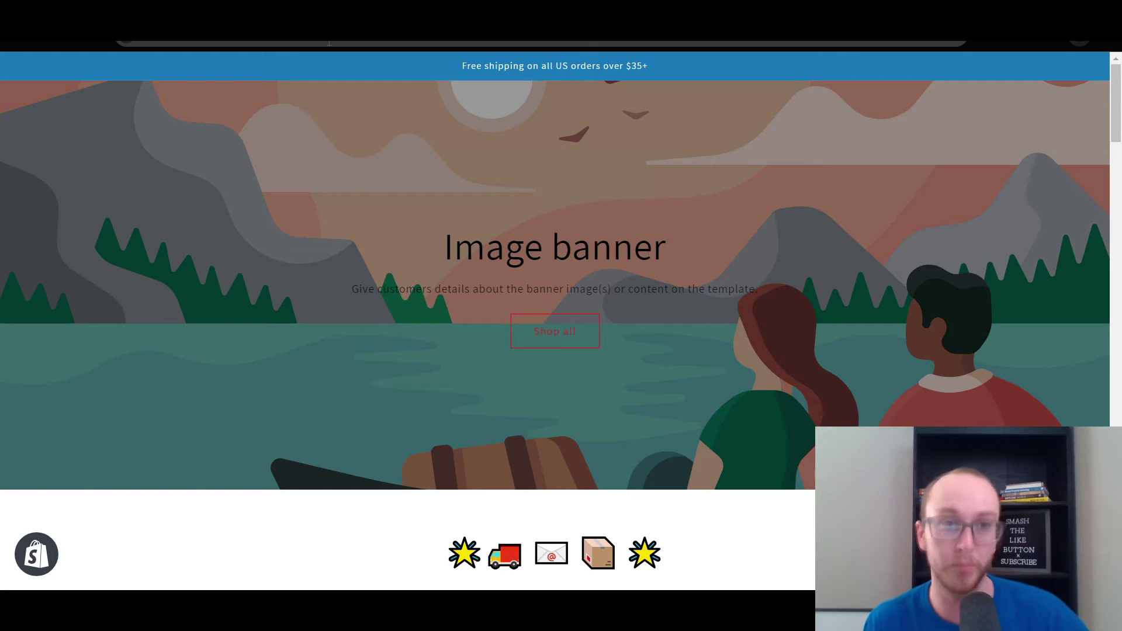
Step: Return to the theme editor, hide the Footer section at the end of the section list, and save the theme
key(ctrl+shift+f)
scroll(216, 444, down, 10)
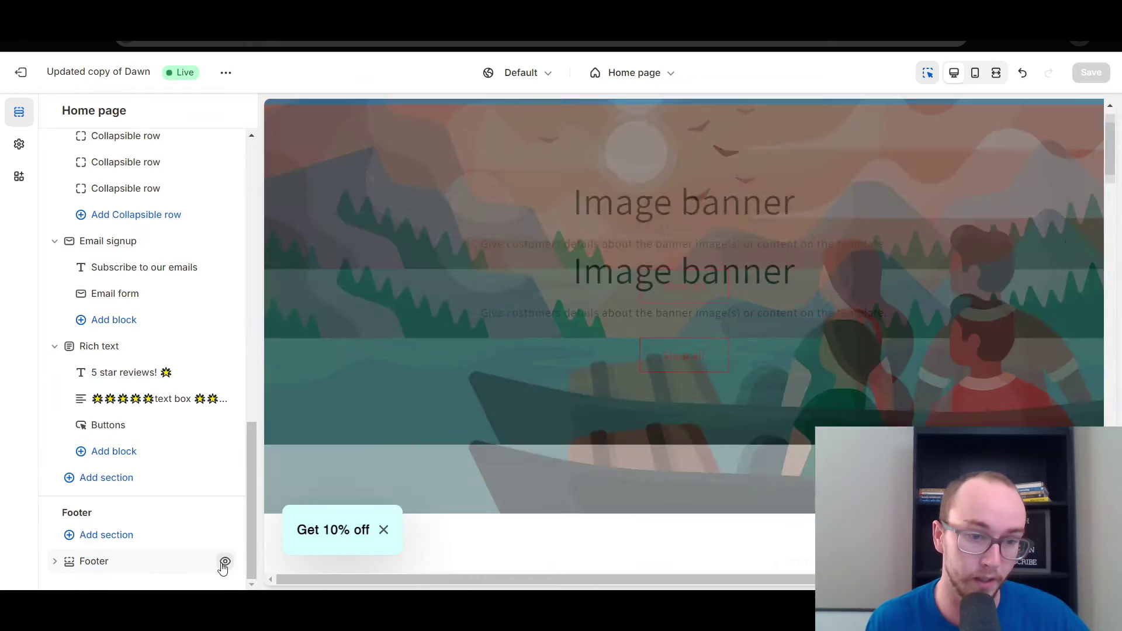
click(224, 562)
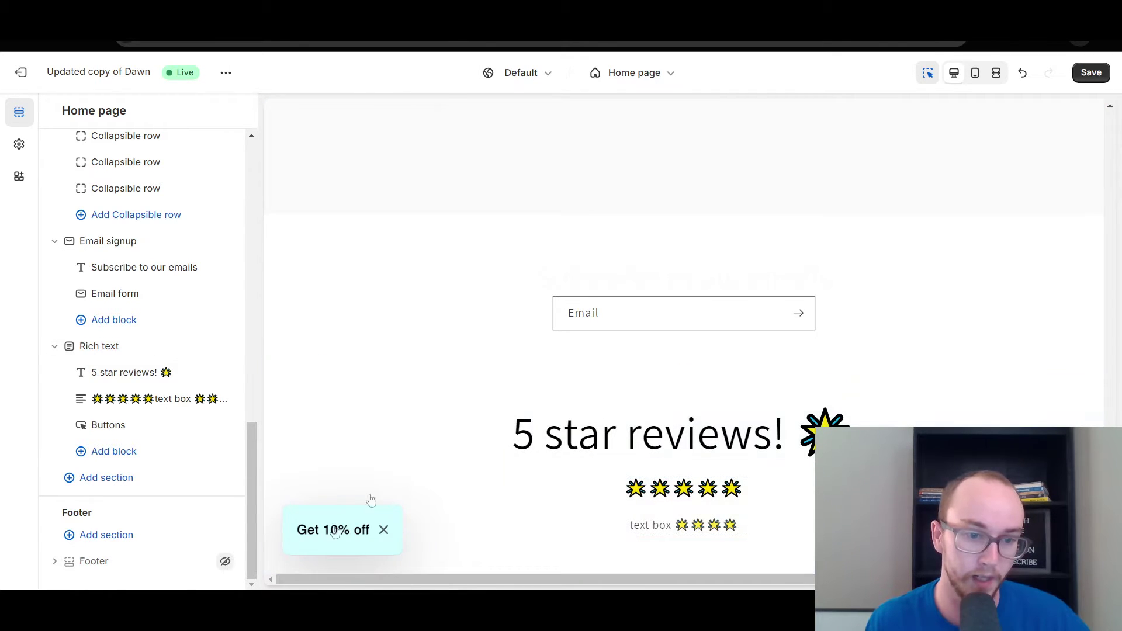
key(ctrl+z)
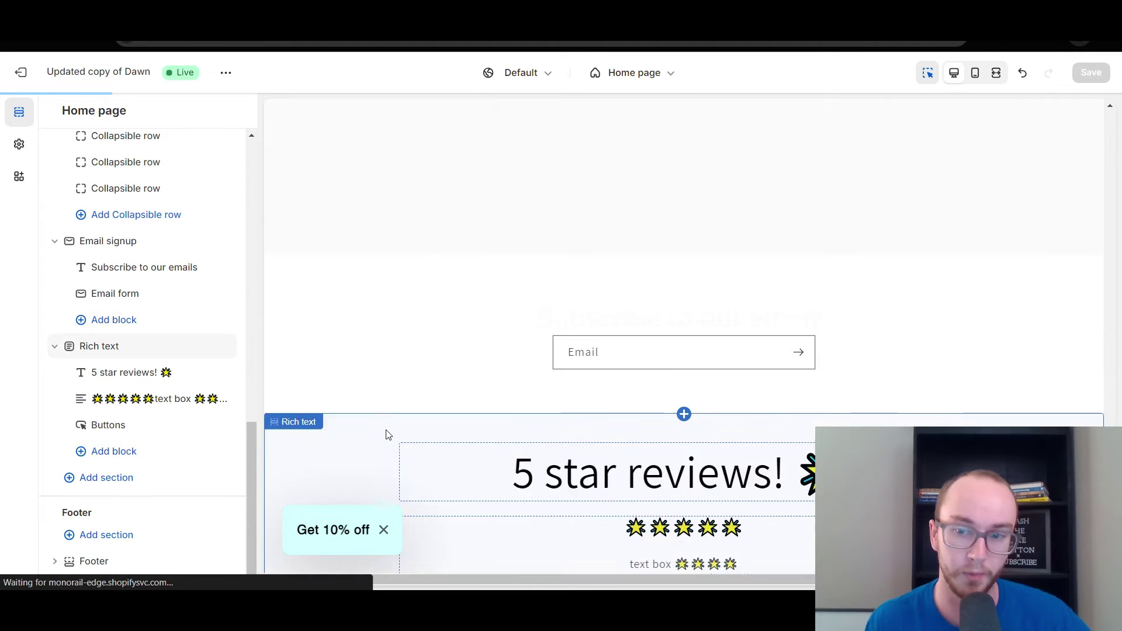
click(224, 562)
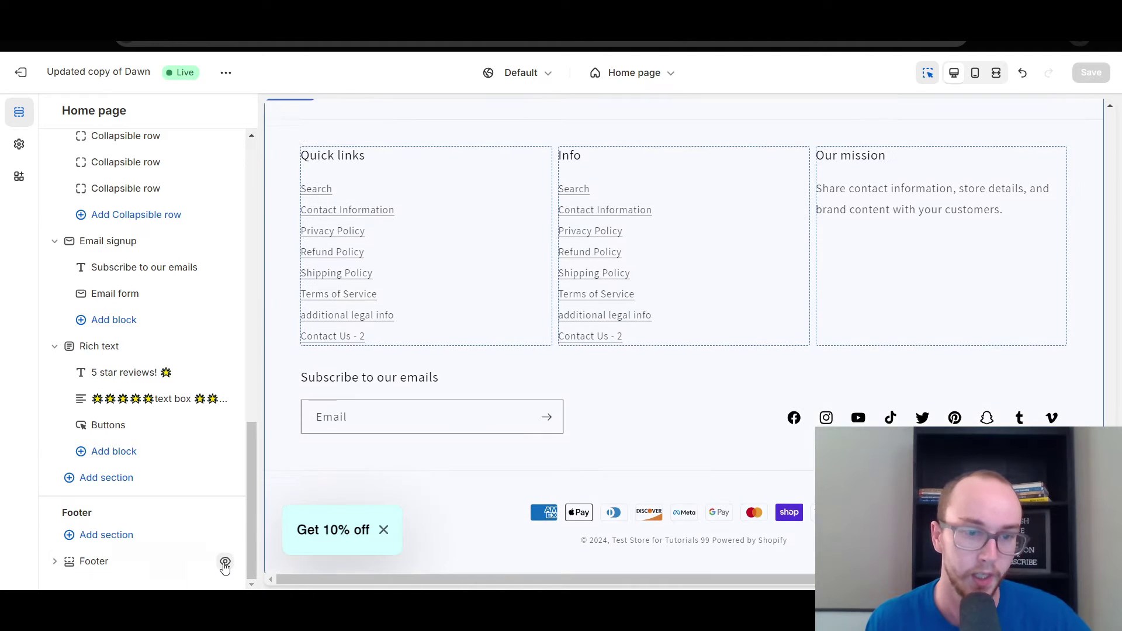
click(225, 563)
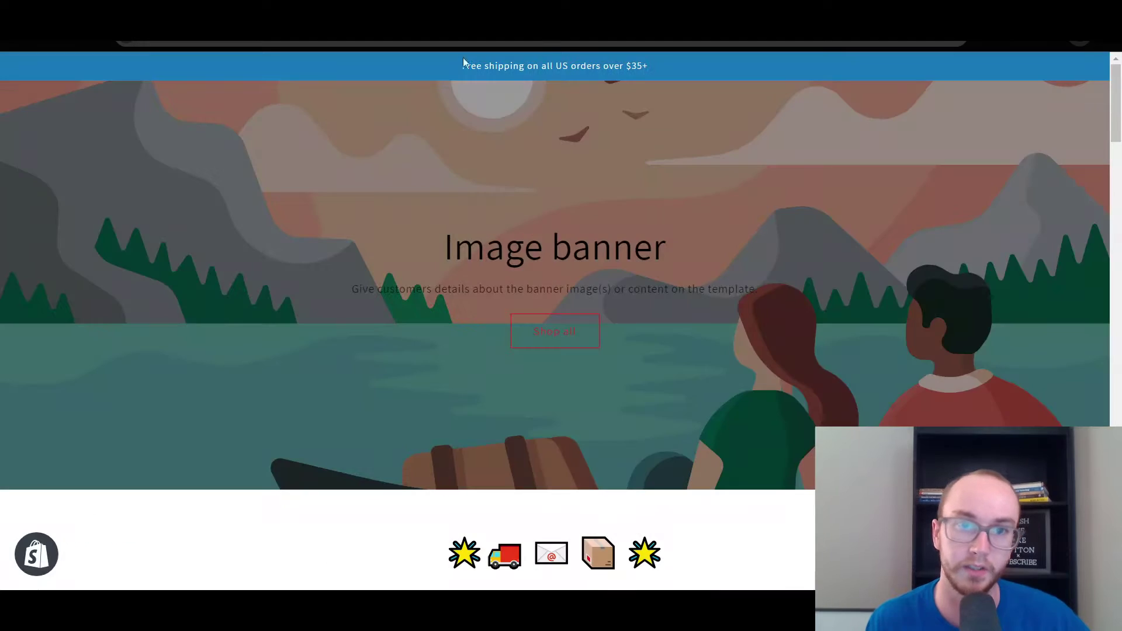
Step: Reload the live storefront and examine the end of the home page around the footer area
scroll(266, 271, down, 15)
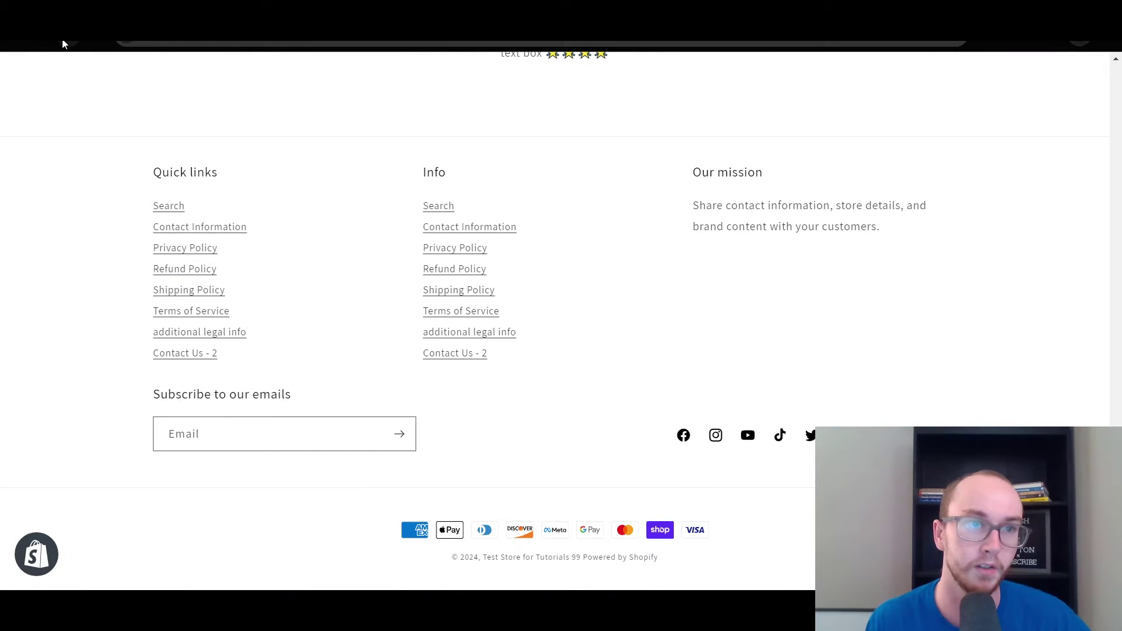
key(F5)
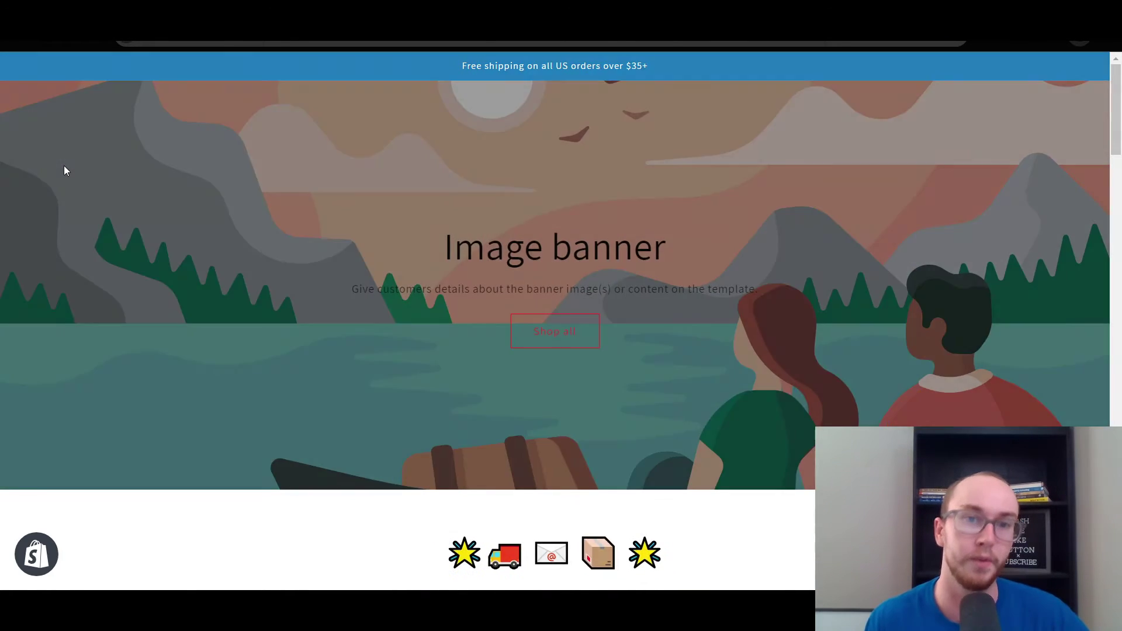
scroll(70, 181, down, 10)
scroll(643, 537, up, 5)
scroll(643, 532, down, 5)
scroll(812, 403, up, 6)
scroll(812, 403, down, 6)
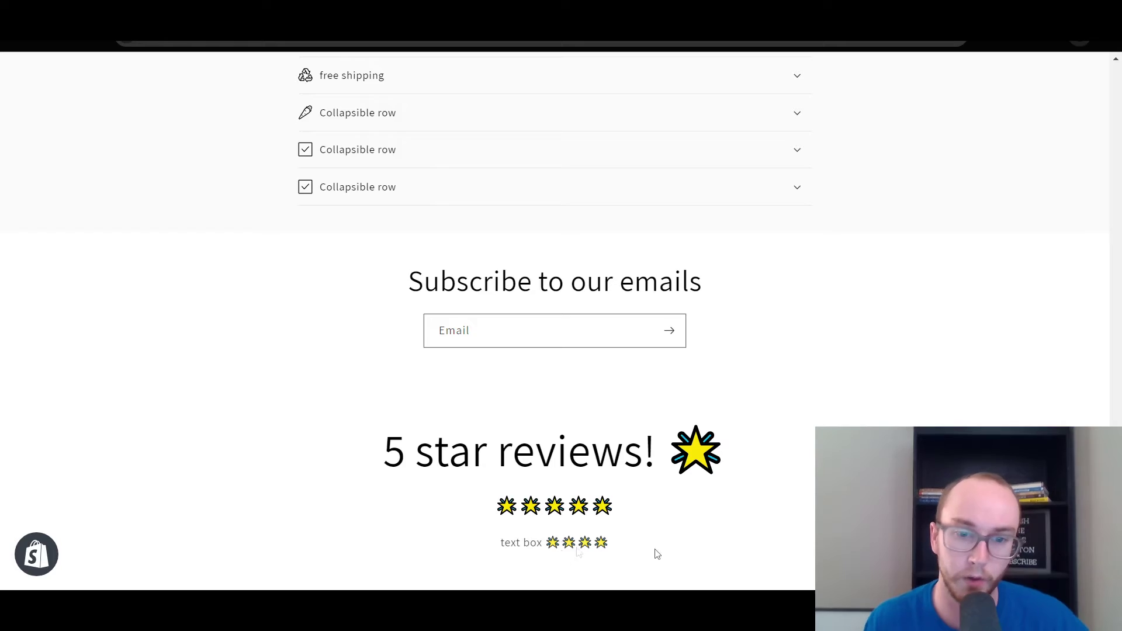
scroll(872, 381, up, 15)
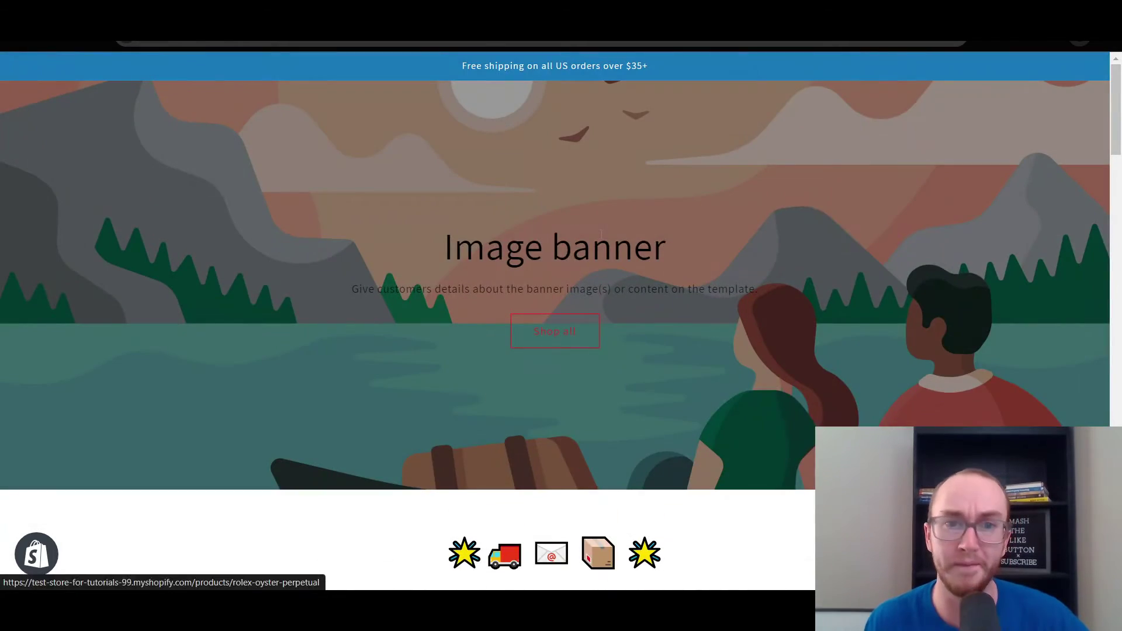
scroll(735, 282, down, 15)
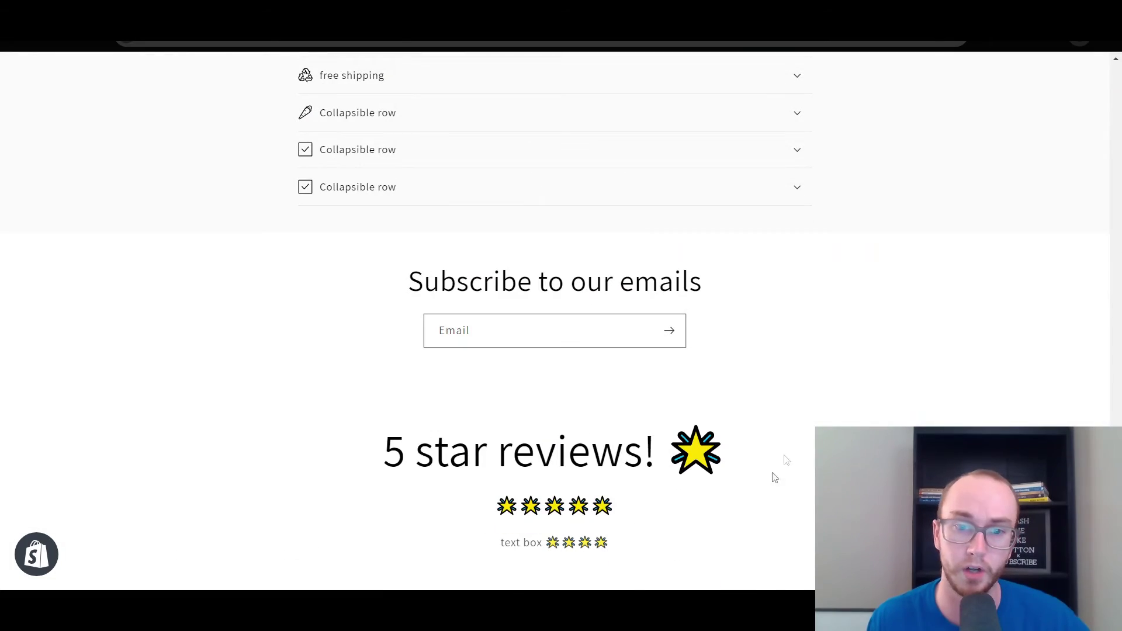
Step: Return to the theme editor, hide the home page's Email signup section to preview the effect, and show it again
scroll(796, 460, up, 3)
scroll(796, 460, up, 8)
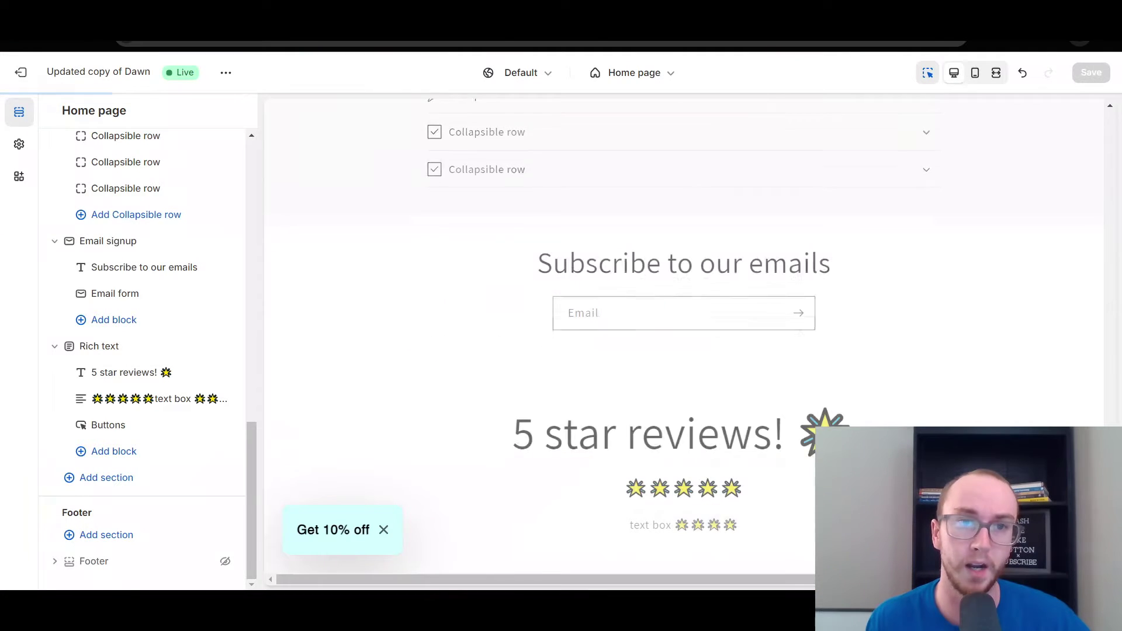
scroll(365, 276, down, 1)
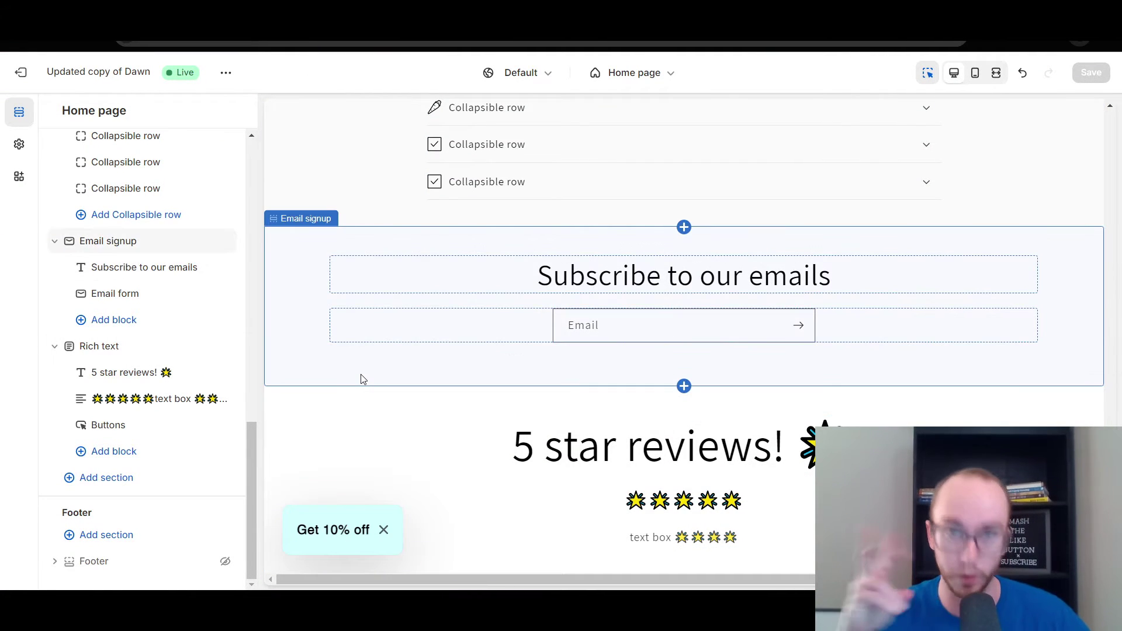
click(361, 377)
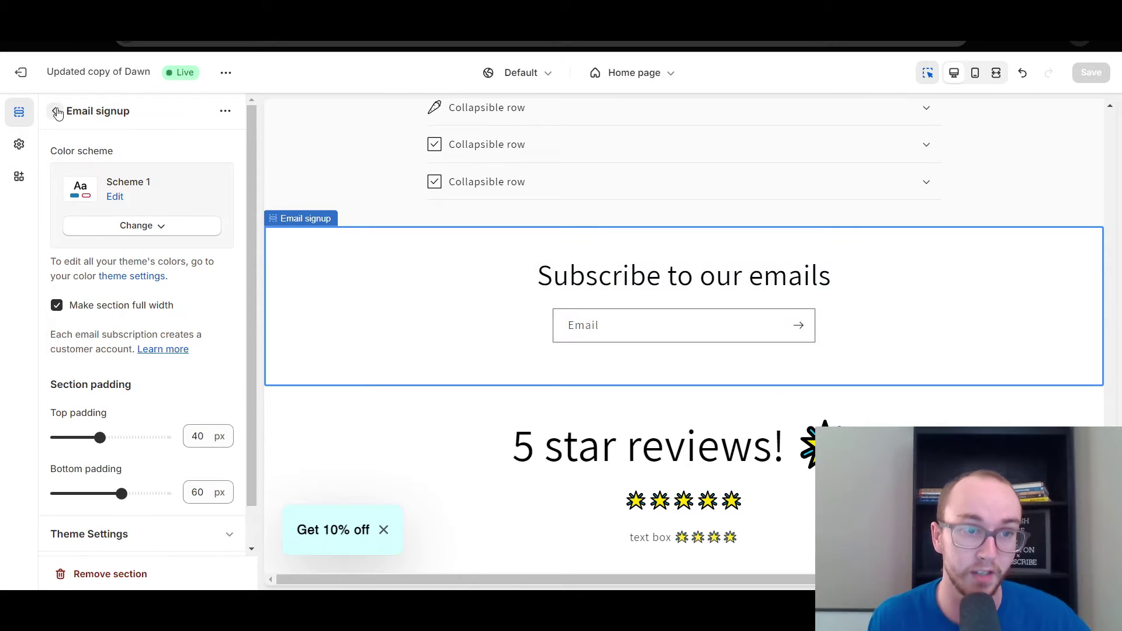
click(53, 111)
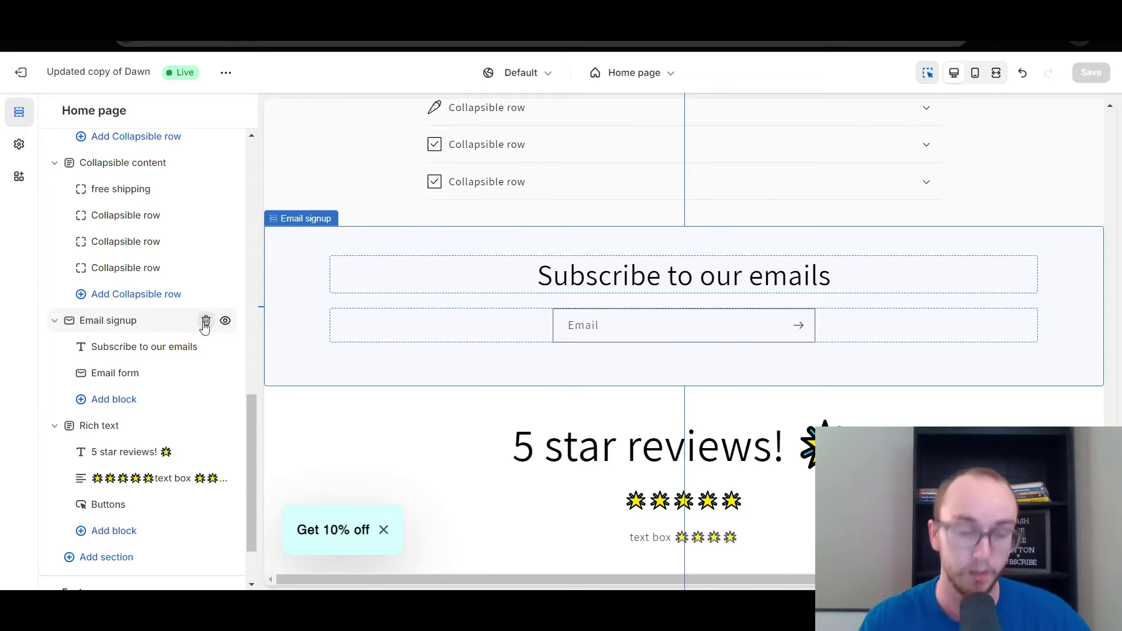
click(225, 321)
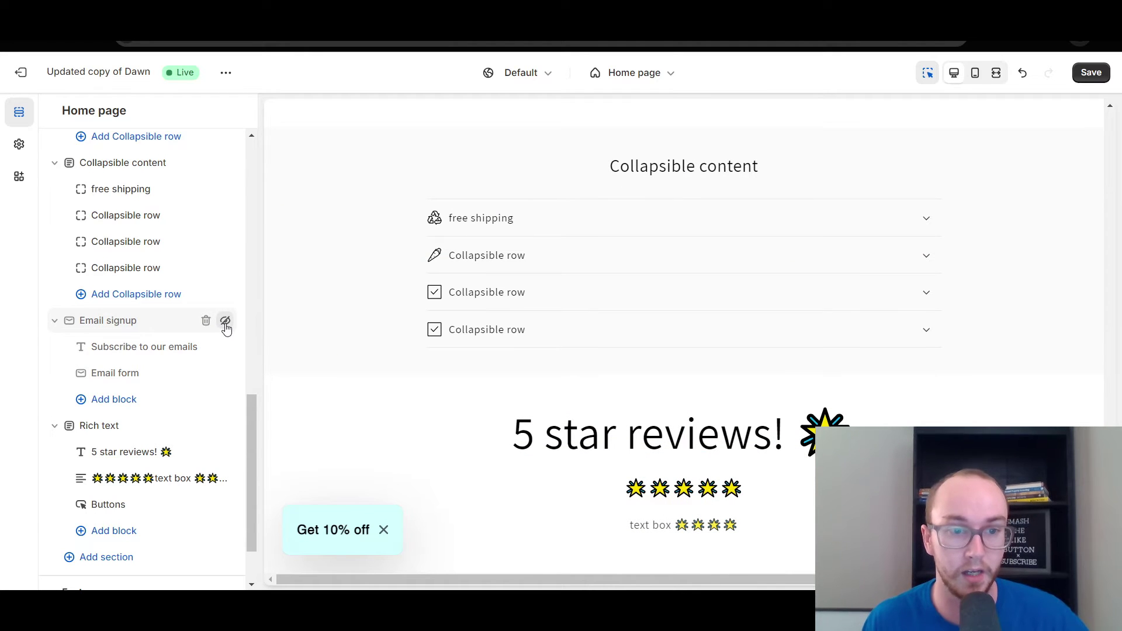
click(225, 322)
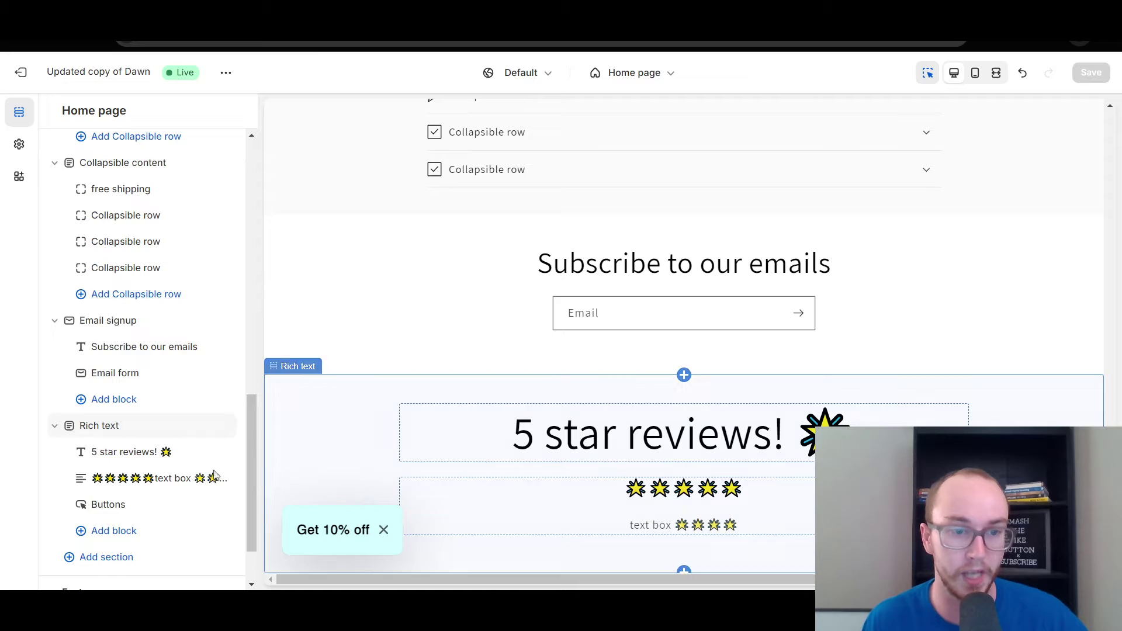
Step: Hide the Collapsible content section directly above Email signup to preview the effect, and show it again
scroll(214, 476, down, 2)
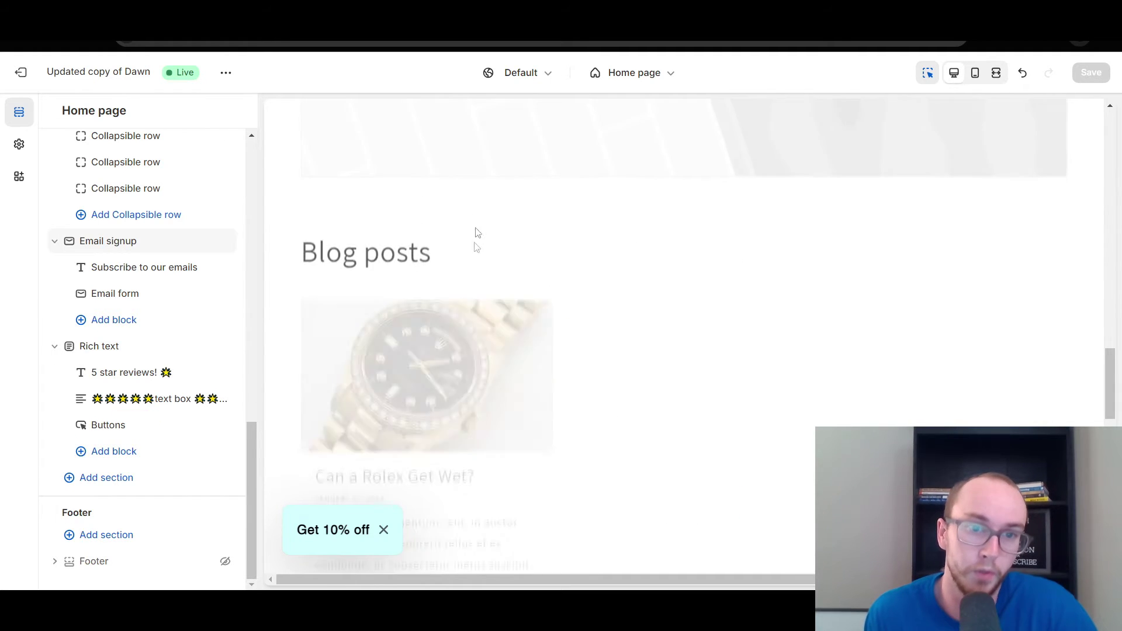
scroll(466, 362, down, 3)
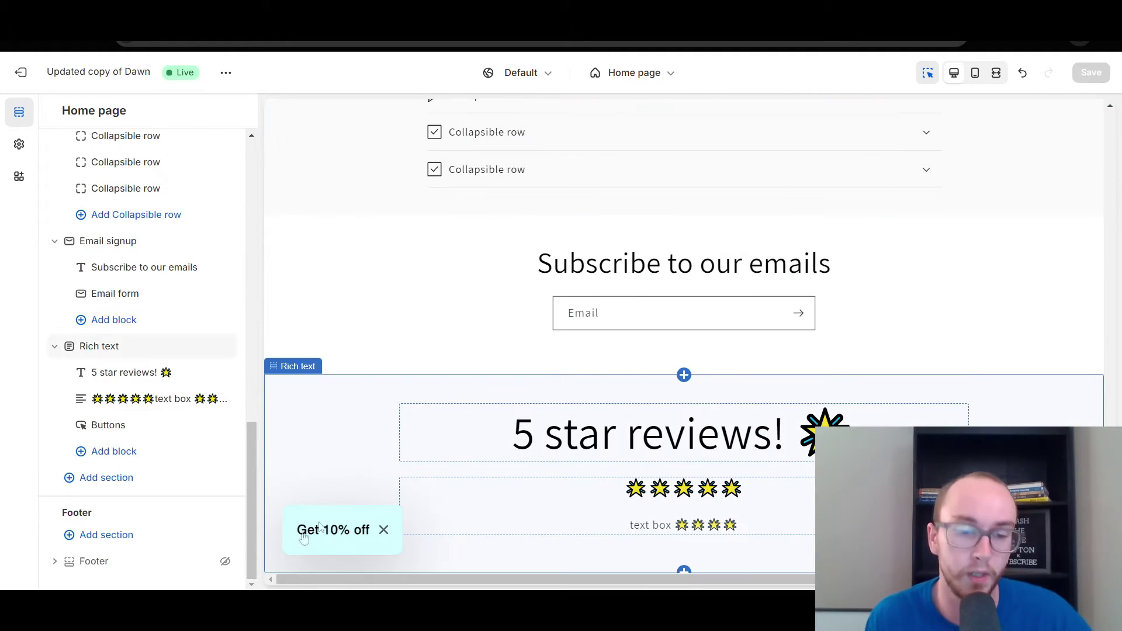
mouse_move(225, 246)
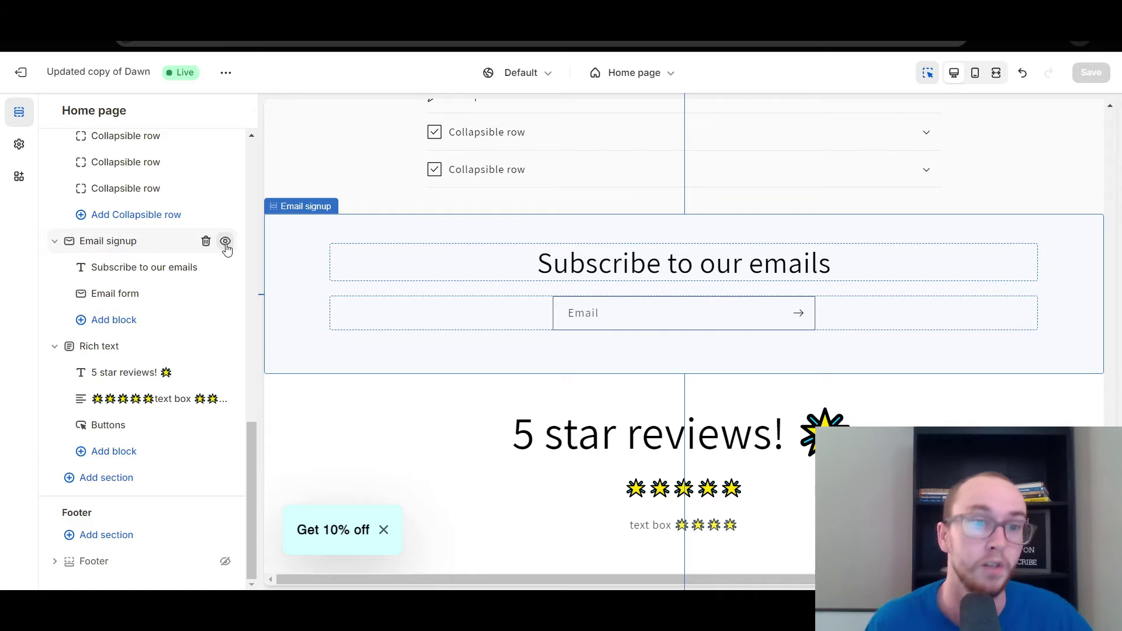
scroll(181, 266, up, 3)
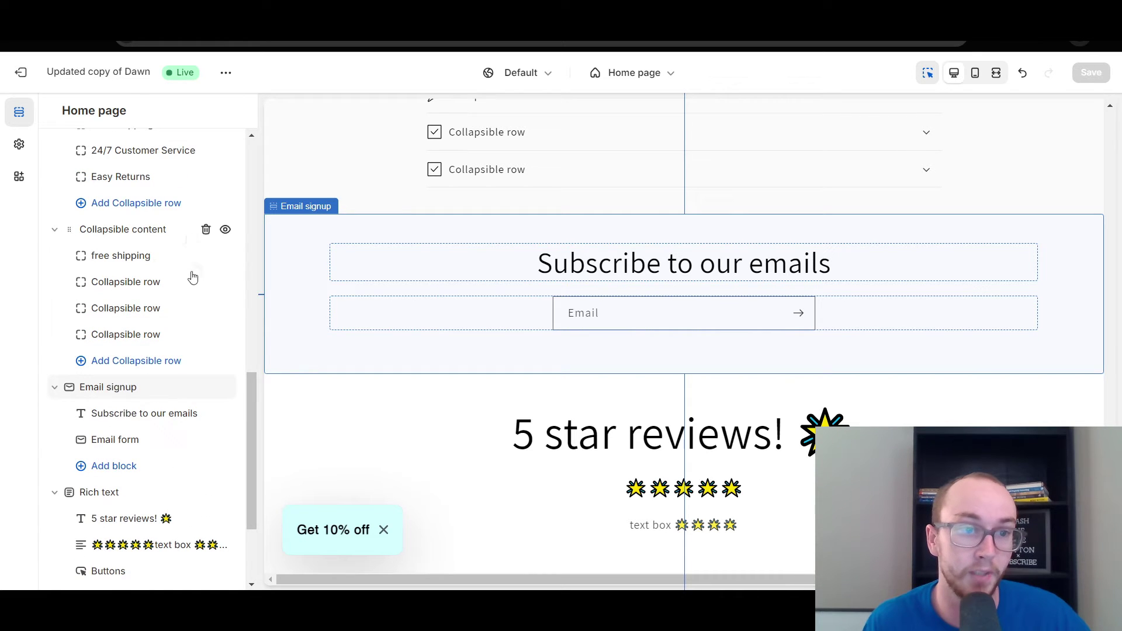
click(225, 230)
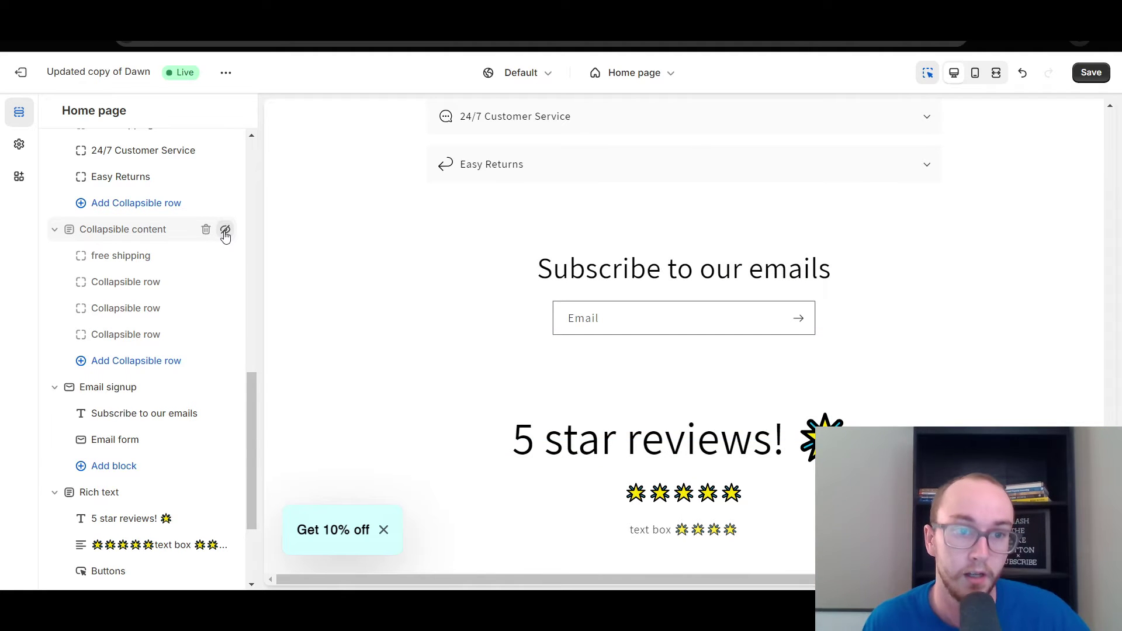
click(225, 232)
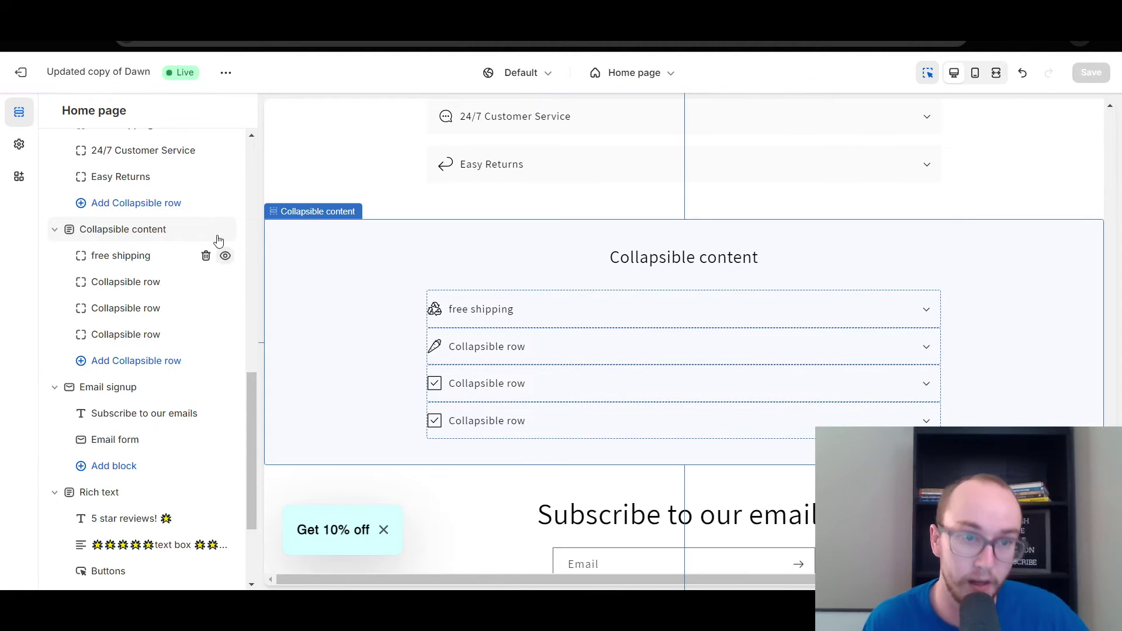
Step: Unhide the Footer and Header sections of the home page, save the theme, and check the live storefront
scroll(245, 400, down, 3)
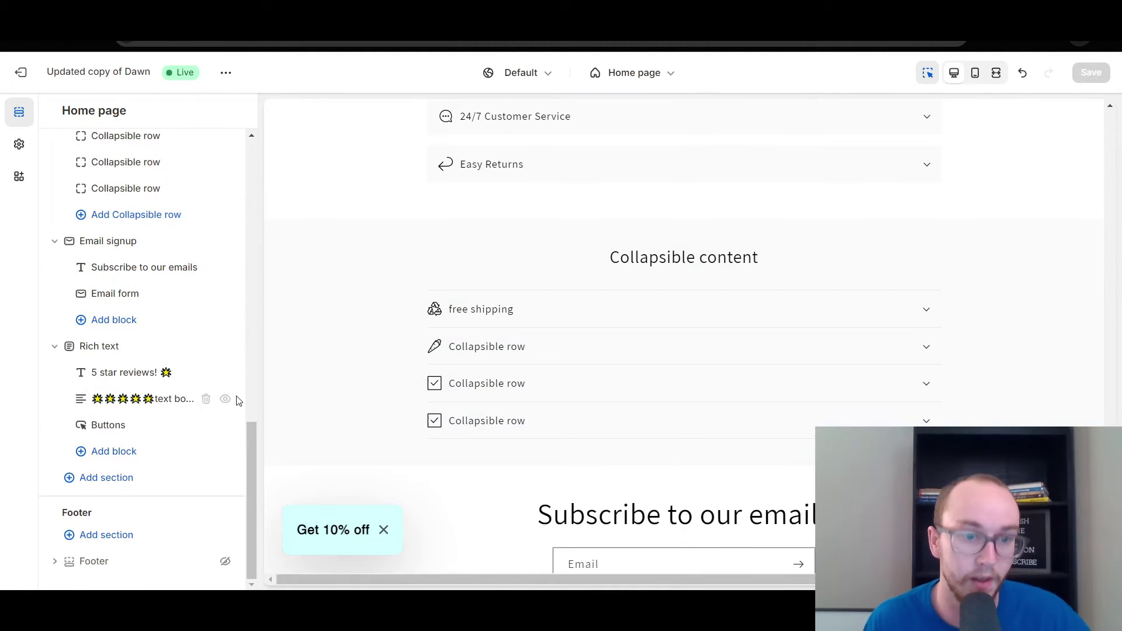
click(225, 564)
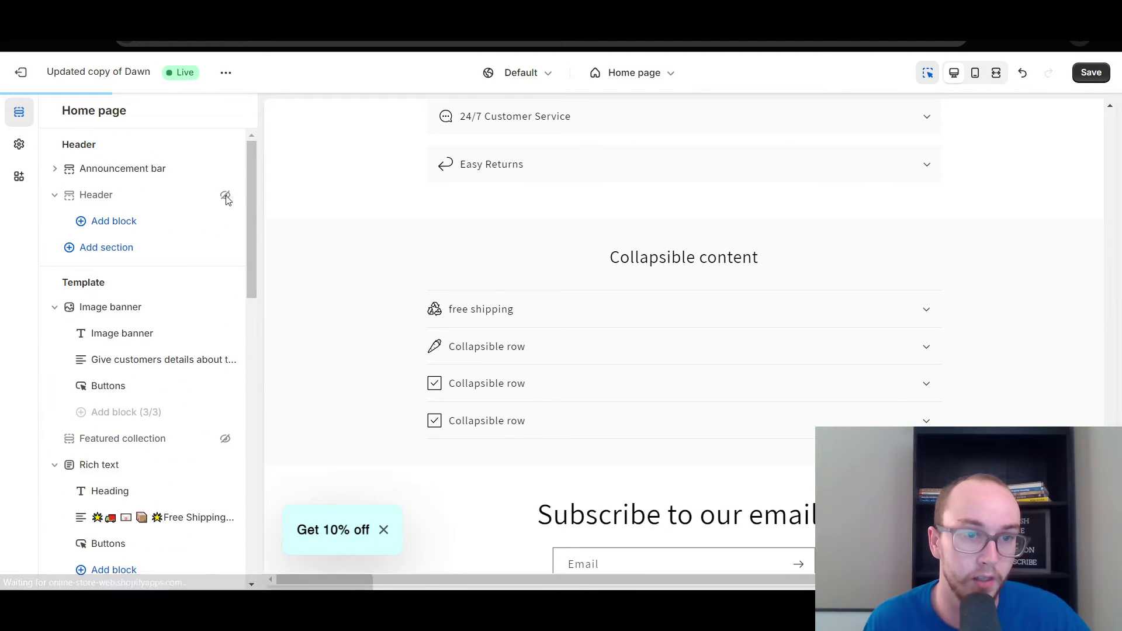
click(225, 197)
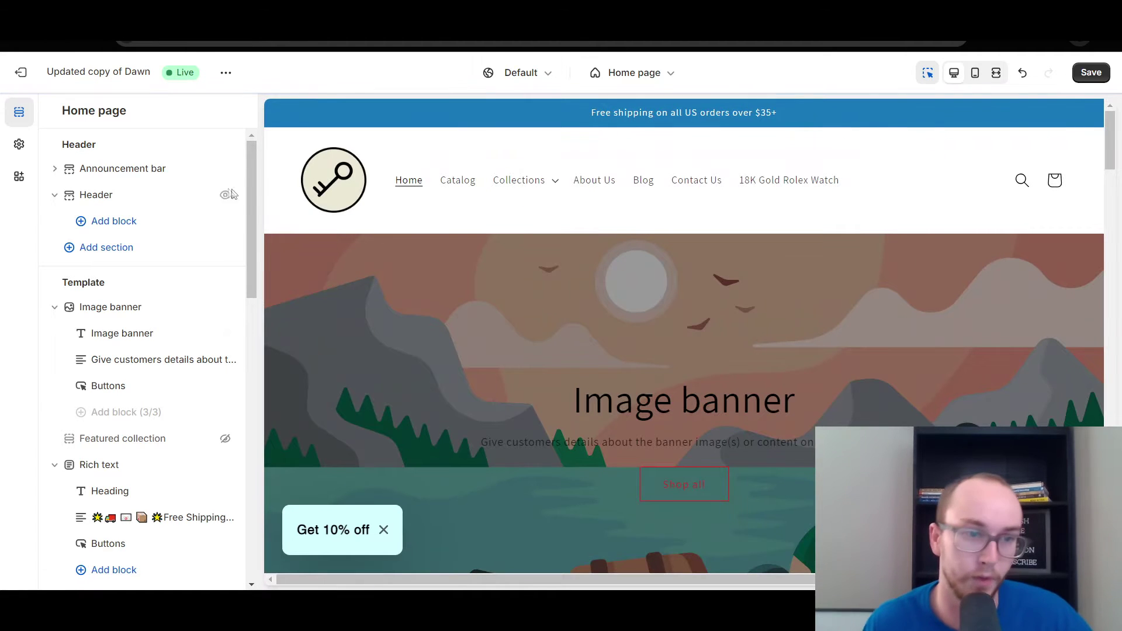
click(1091, 72)
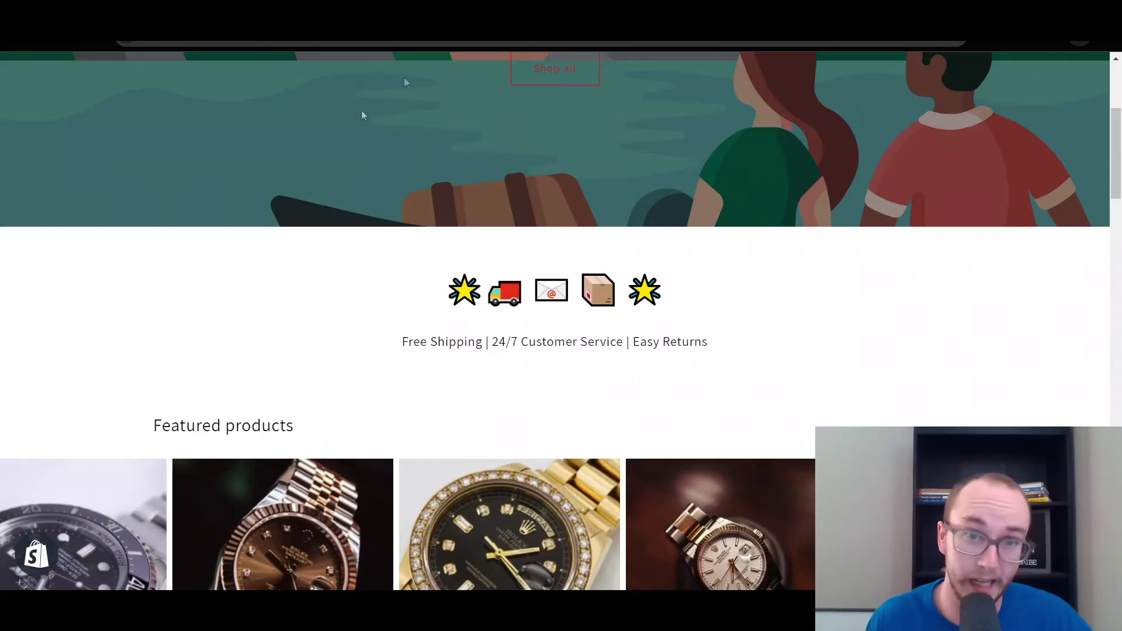
scroll(361, 109, up, 5)
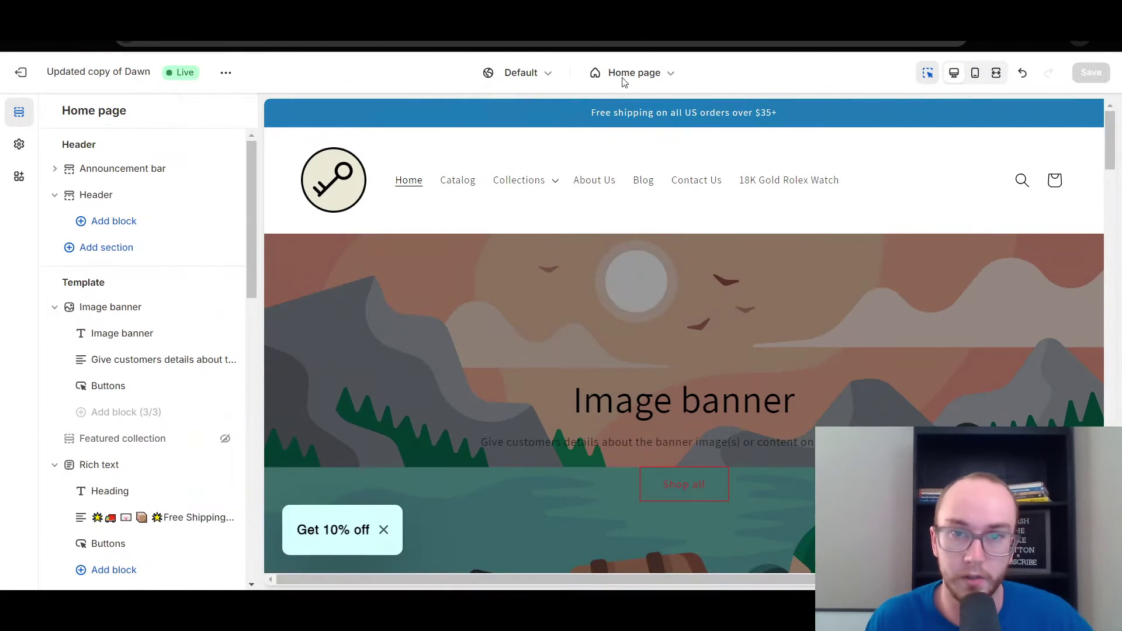
Step: Switch the theme editor to the landing-page template under Pages and look over its preview
click(624, 81)
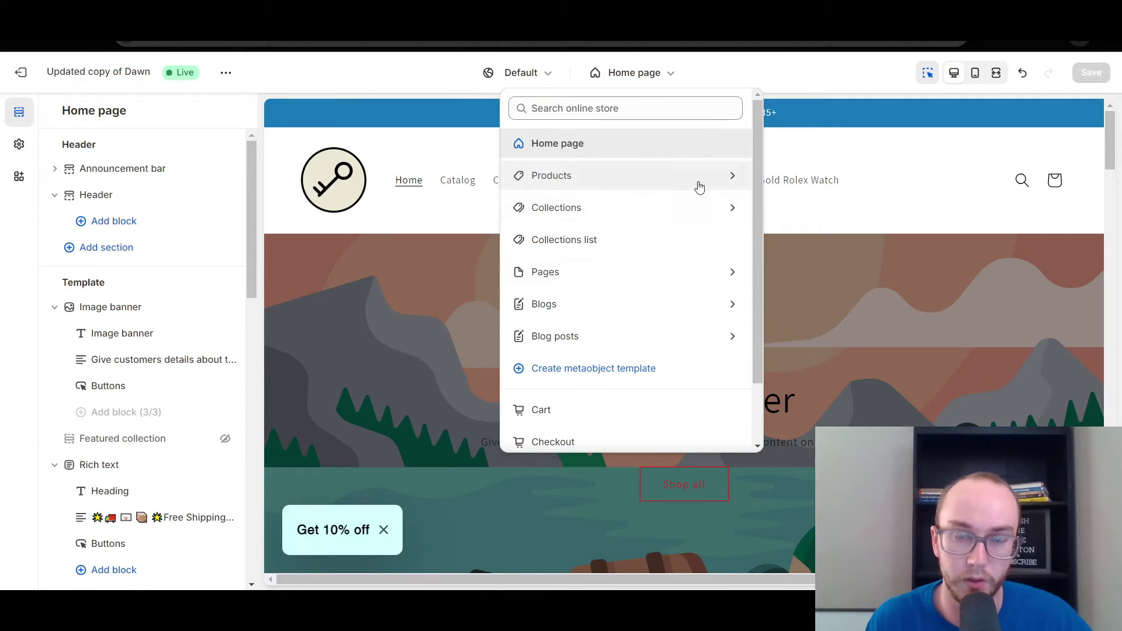
click(733, 274)
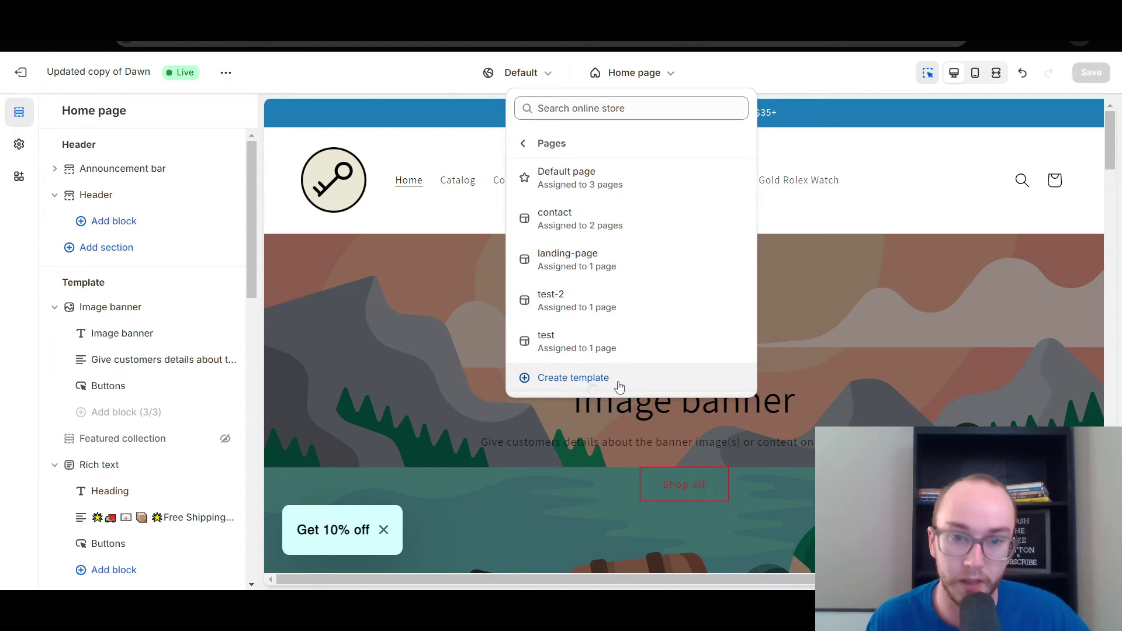
click(635, 253)
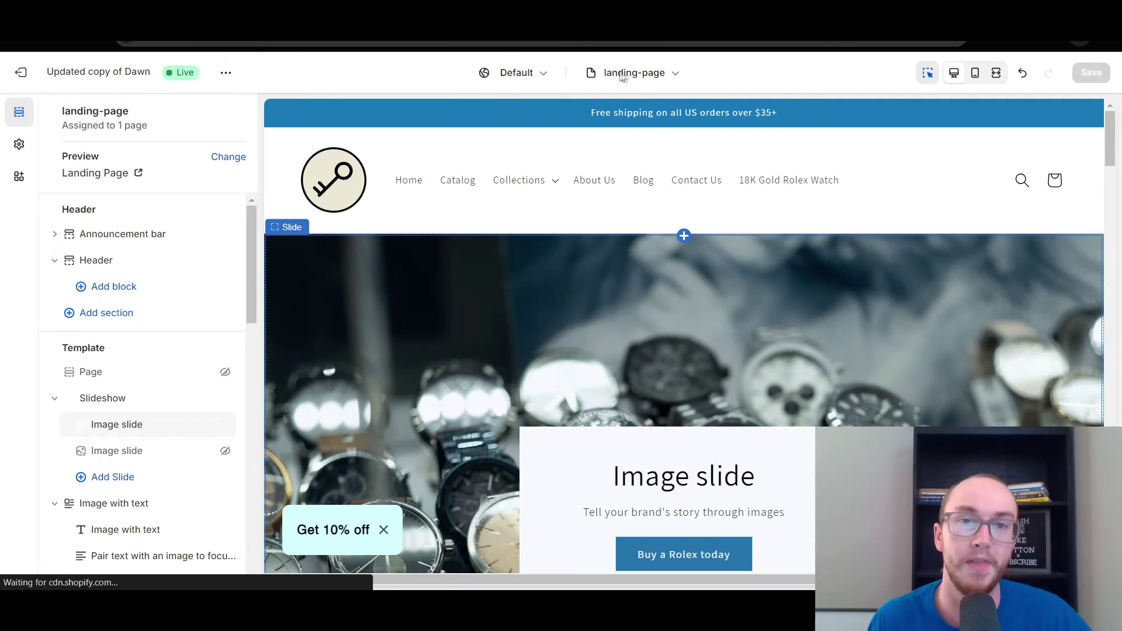
scroll(533, 280, down, 20)
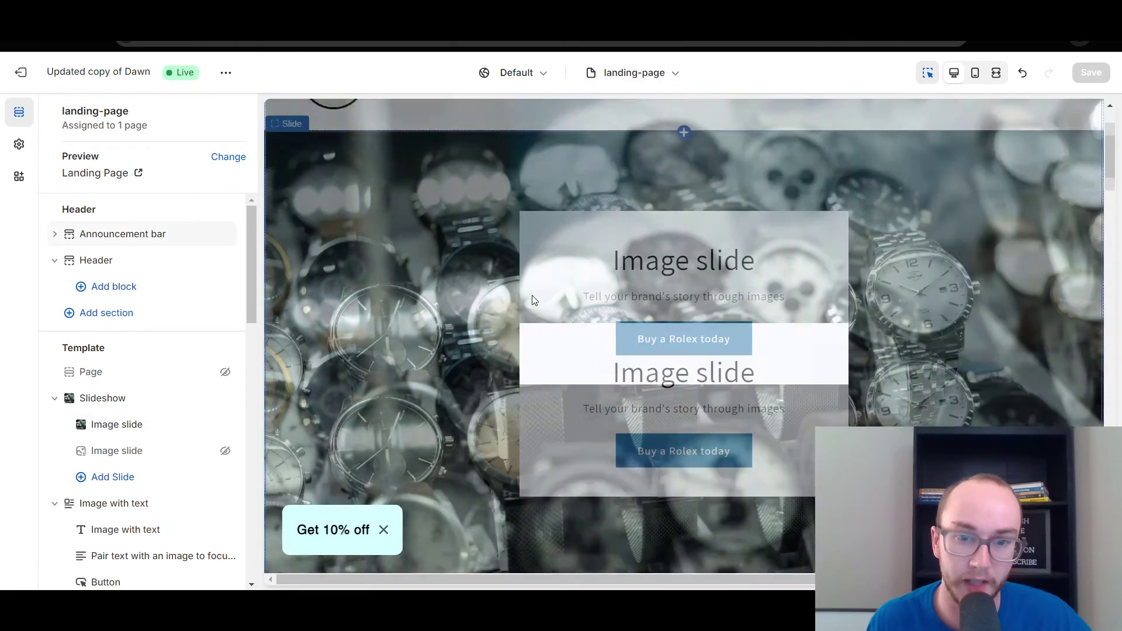
scroll(533, 298, up, 20)
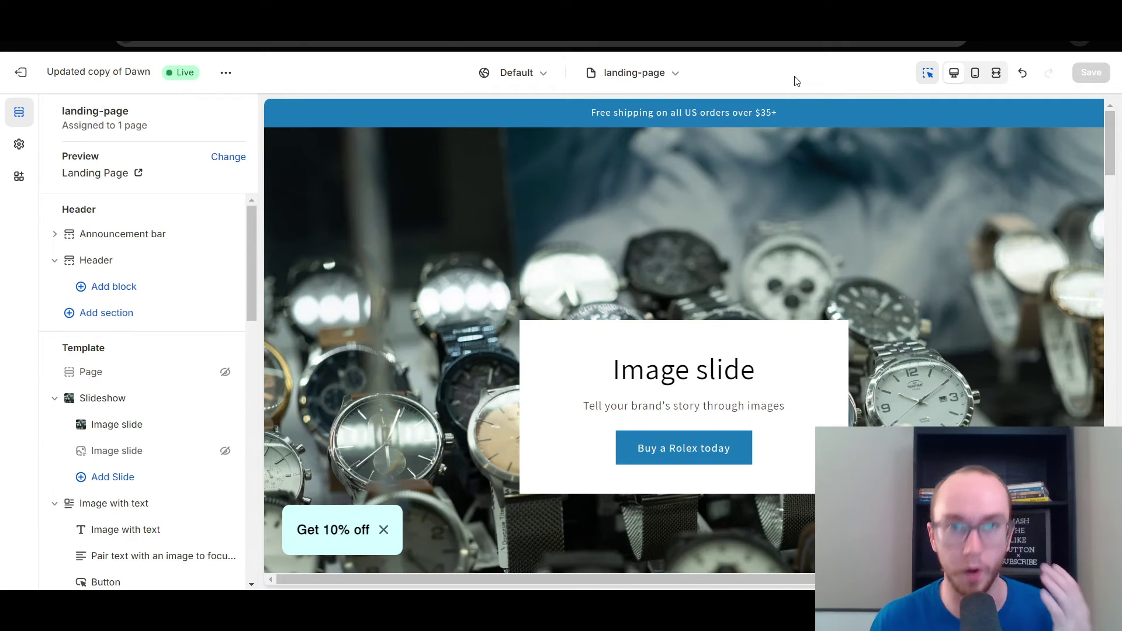
Step: Review the available page templates without switching, and inspect the live landing page around its announcement bar and image slide
click(676, 72)
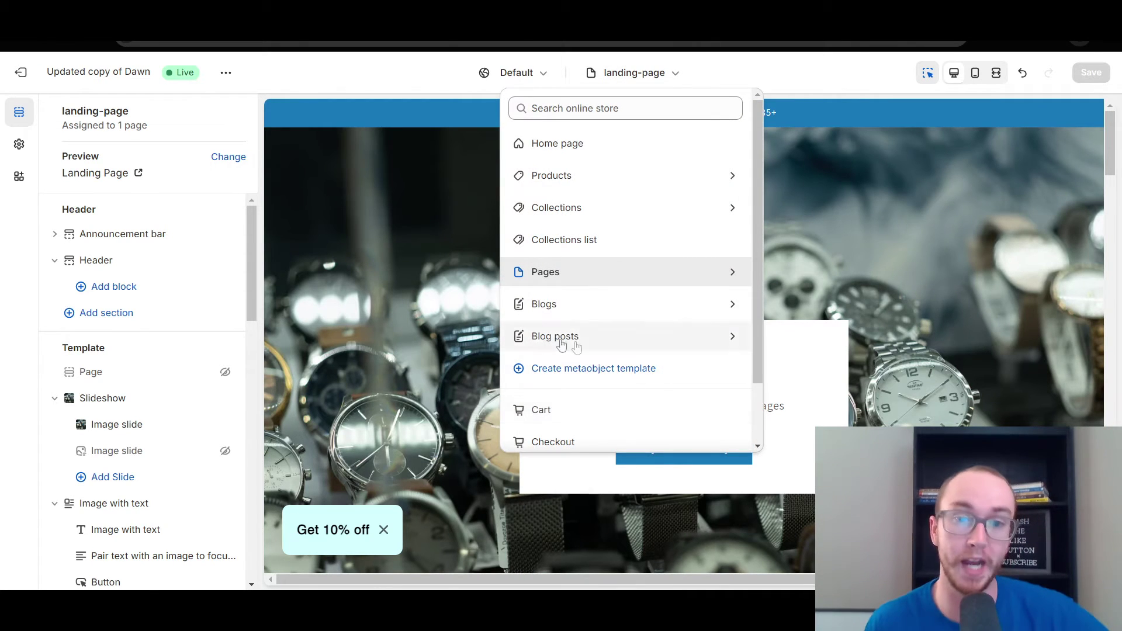
click(593, 272)
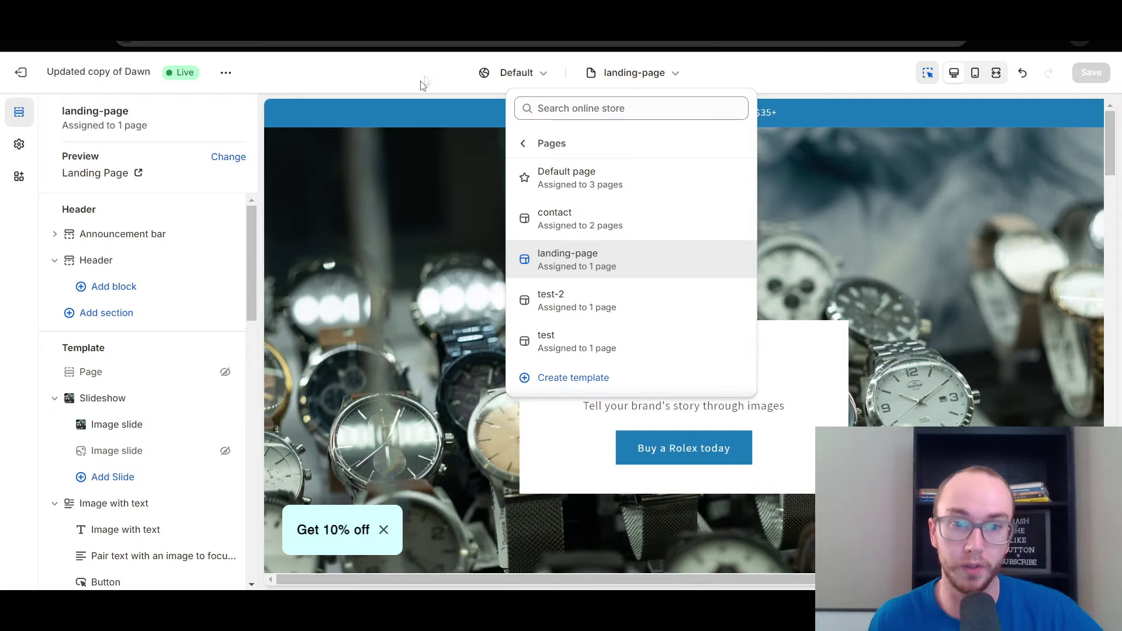
click(777, 69)
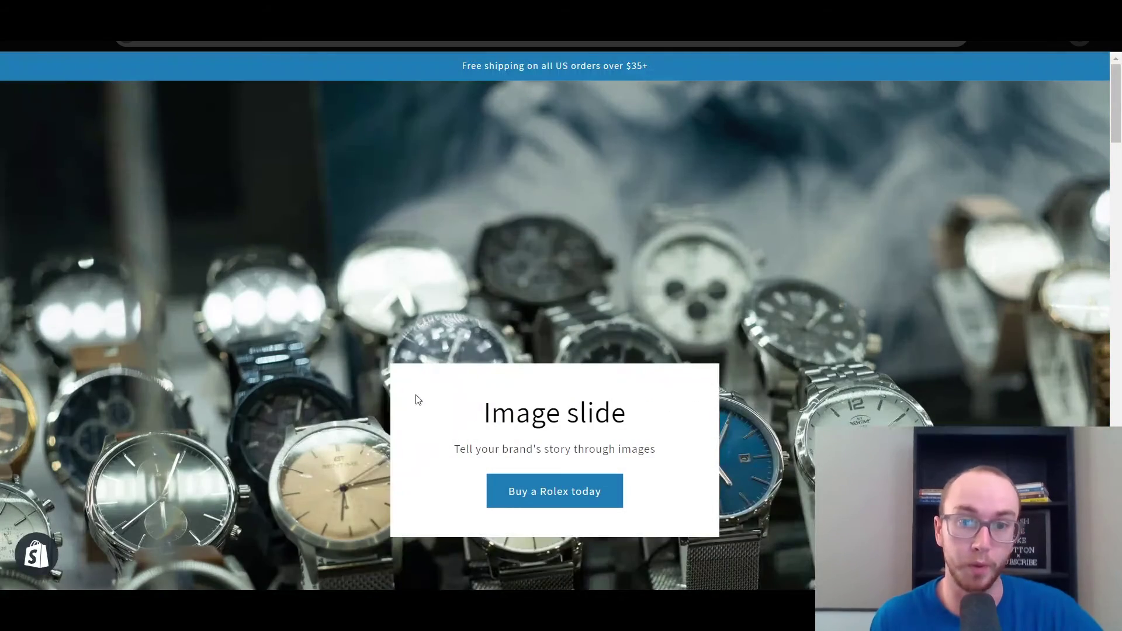
scroll(420, 393, down, 15)
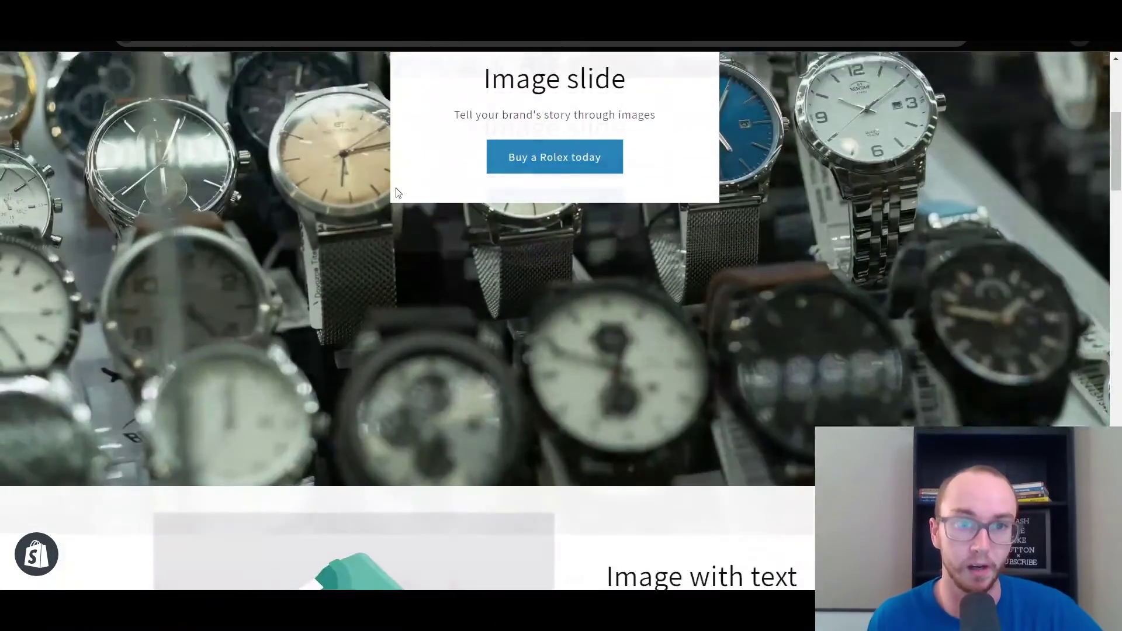
scroll(556, 321, up, 3)
scroll(555, 322, up, 3)
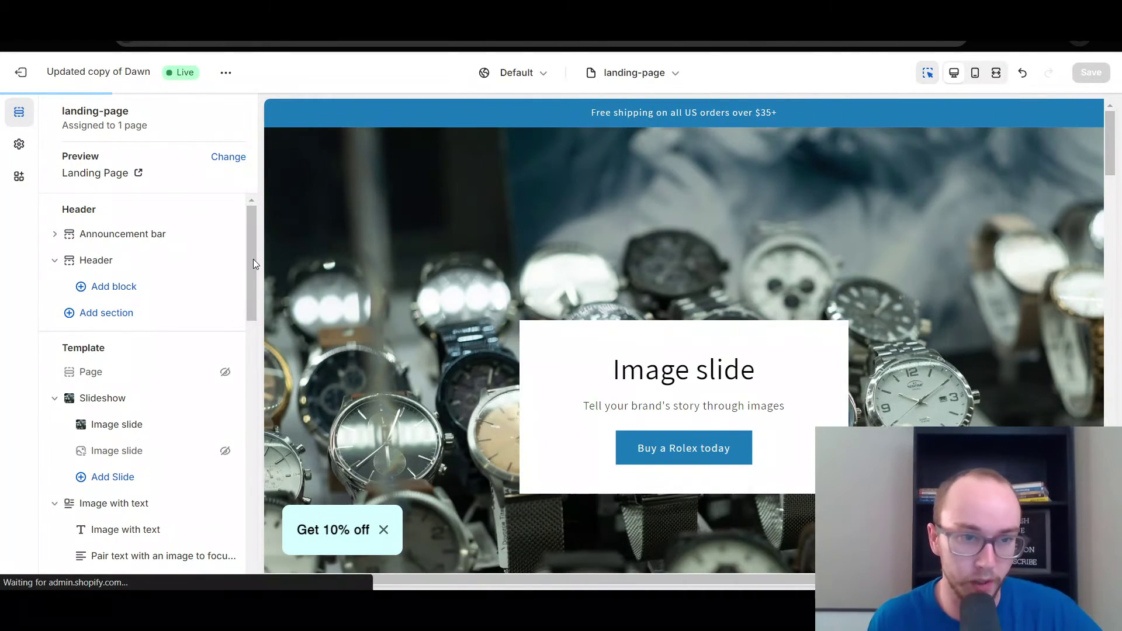
Step: Return to the theme editor and open the Custom Liquid section near the end of the landing-page template
scroll(252, 275, down, 1)
drag(252, 274, 265, 535)
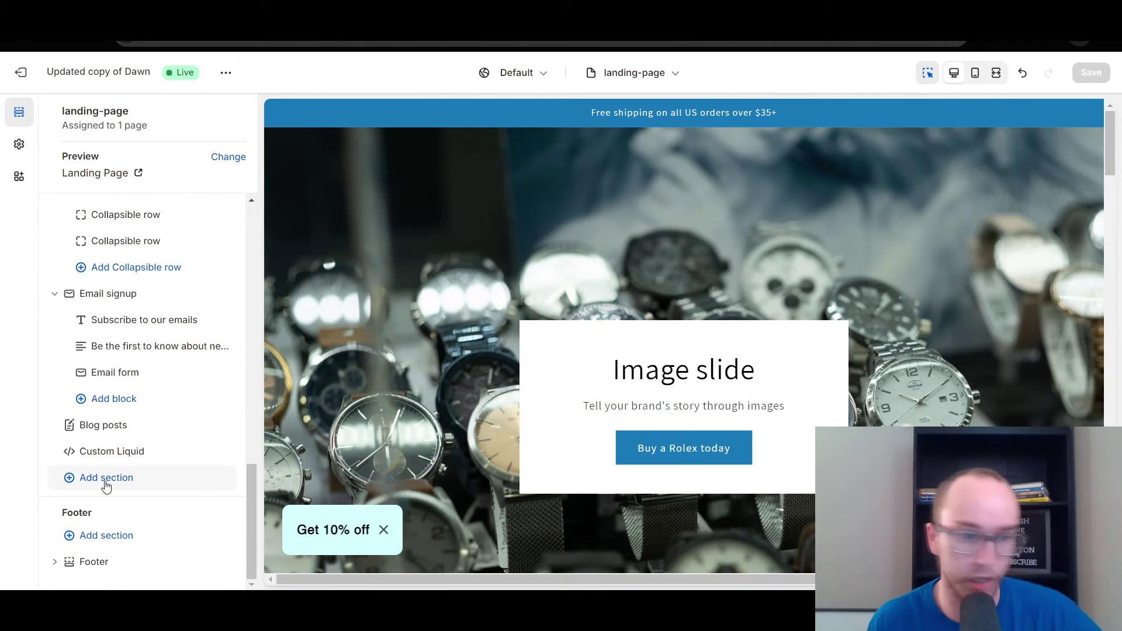
mouse_move(127, 462)
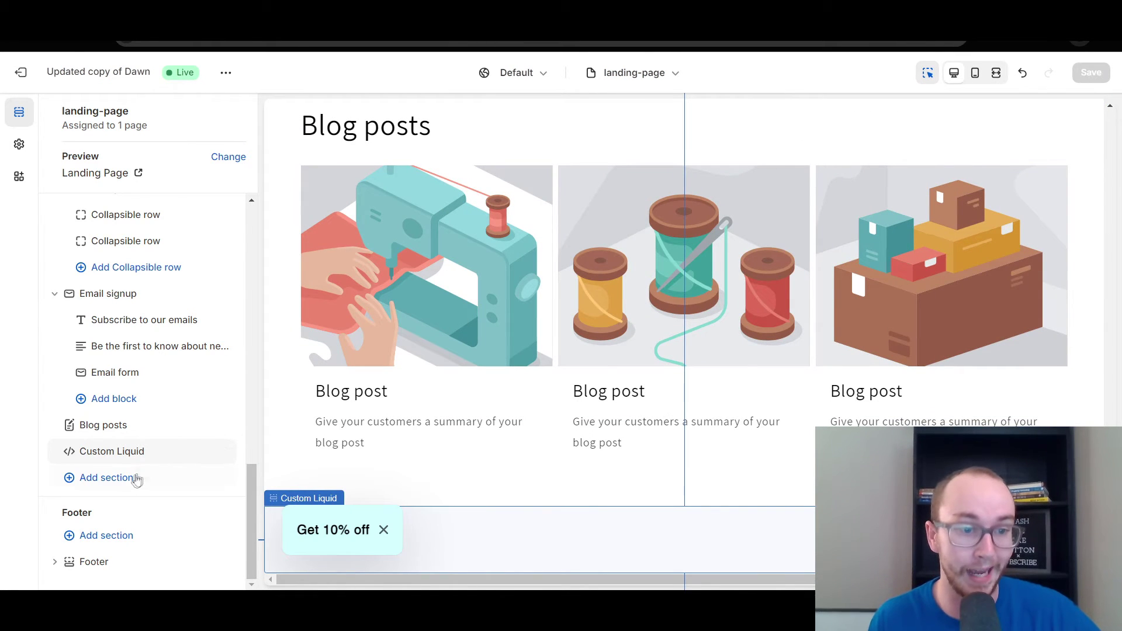
click(142, 452)
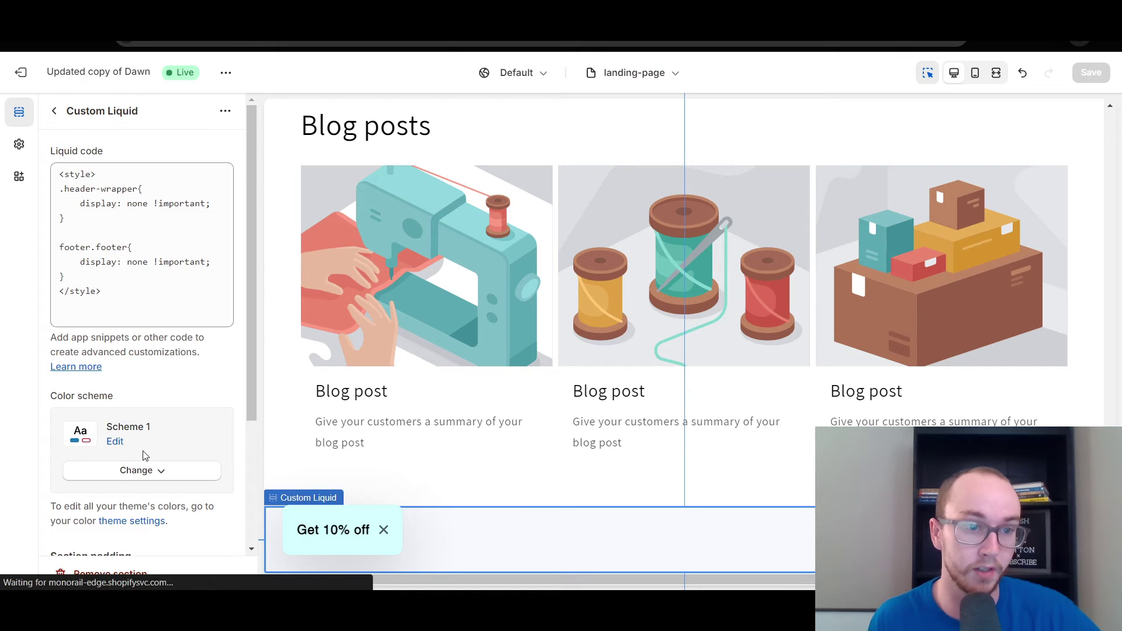
Step: Examine the Liquid code's "display: none !important" rules for .header-wrapper and footer.footer, and return to the section list
click(61, 175)
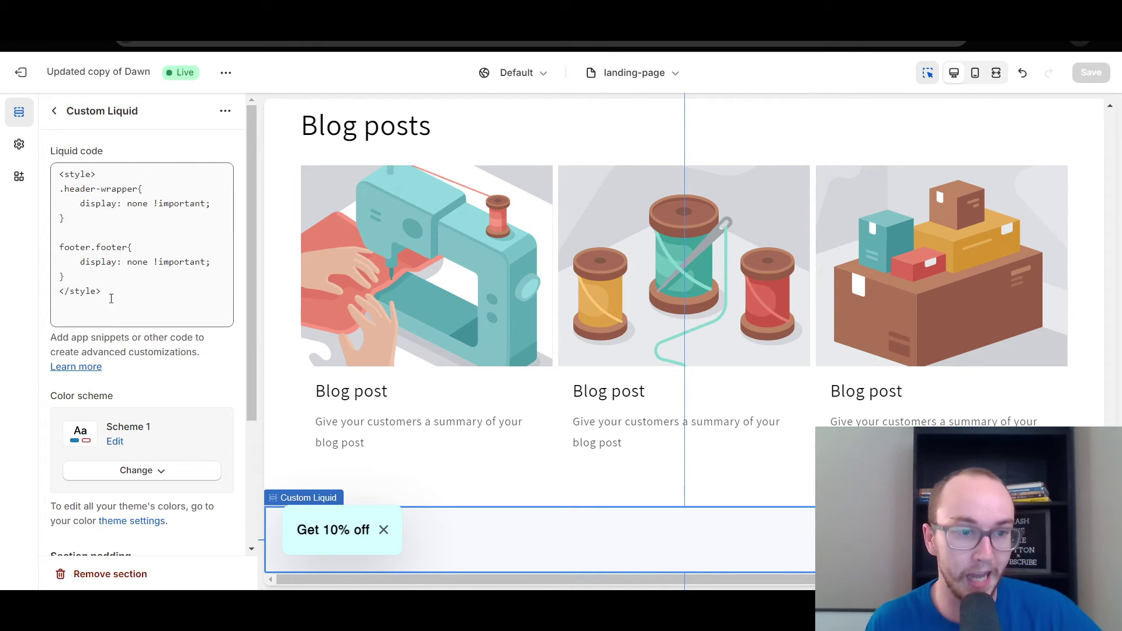
drag(107, 292, 57, 171)
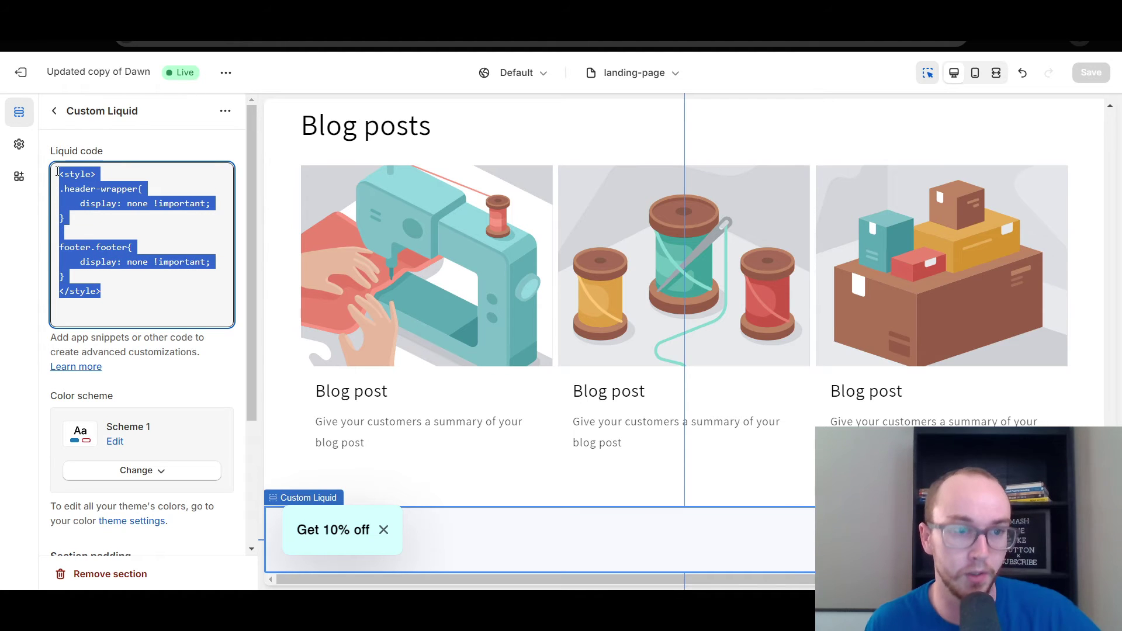
click(124, 294)
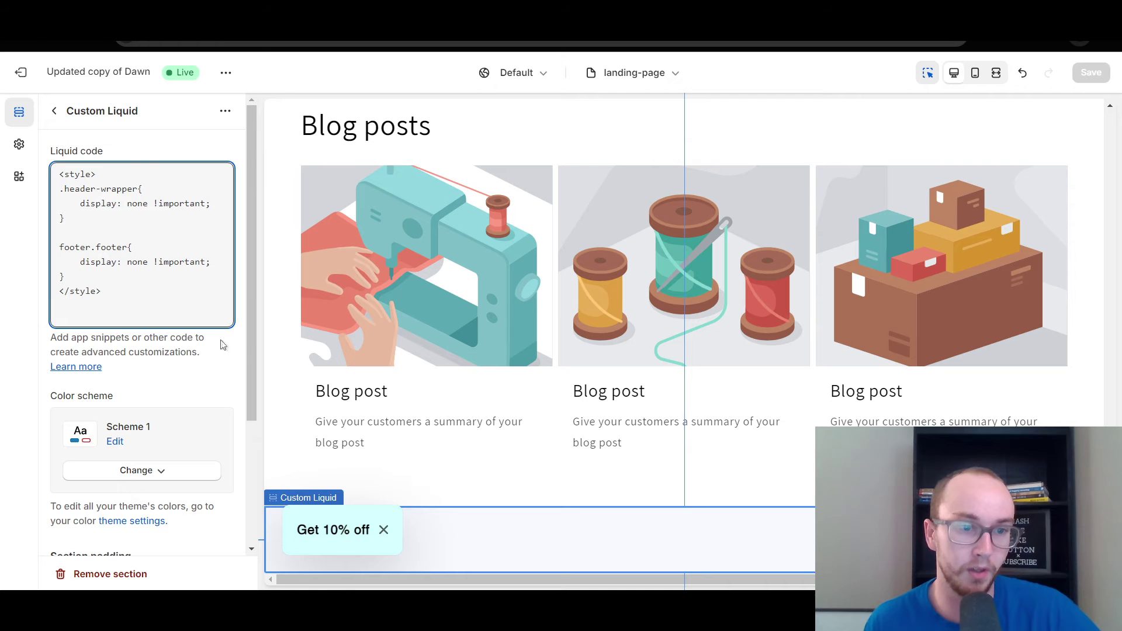
drag(250, 372, 250, 315)
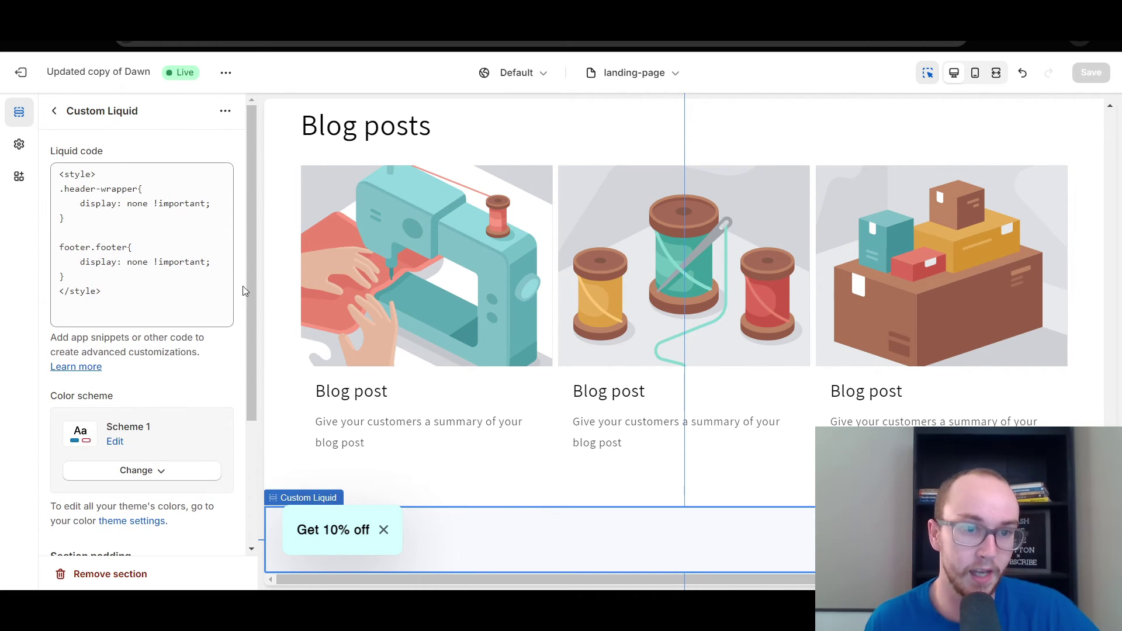
click(55, 112)
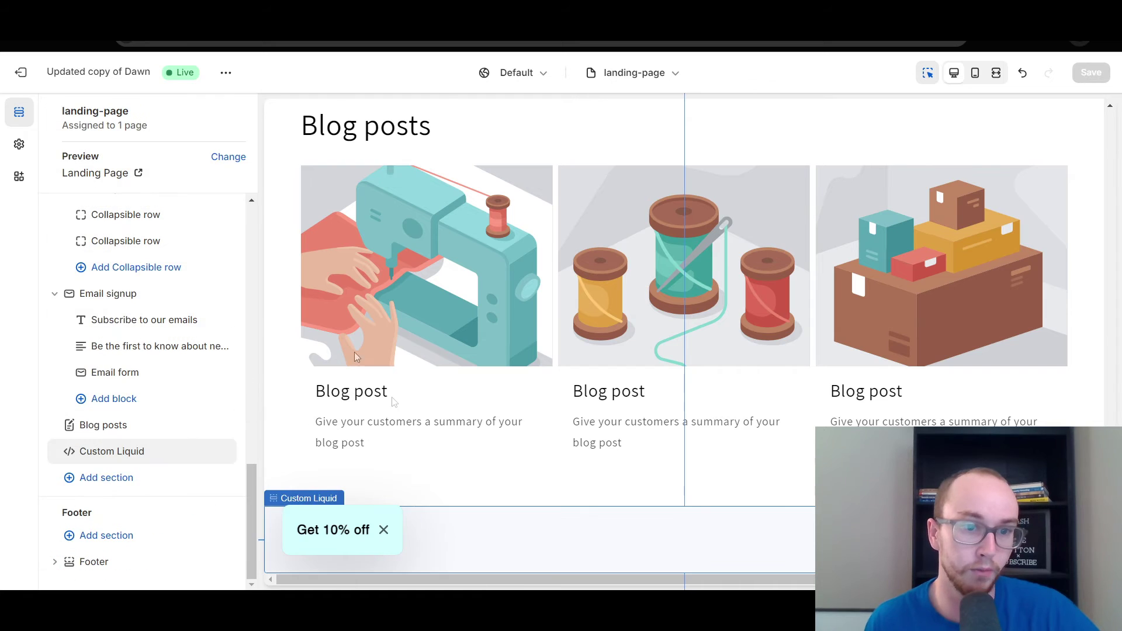
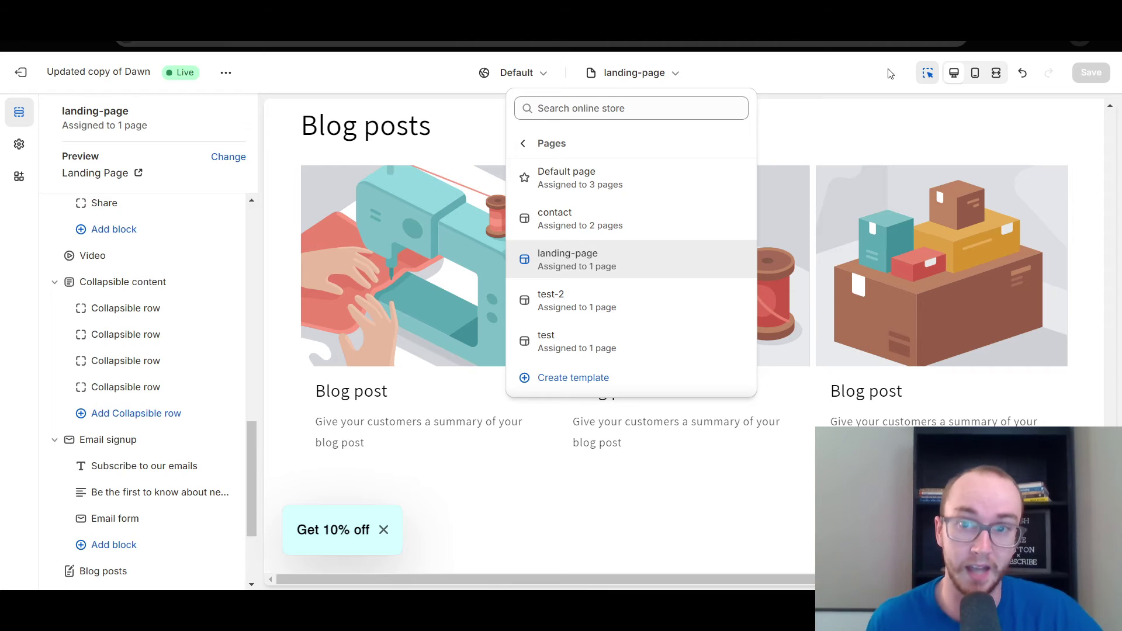
Step: Open the Landing Page's settings in the store admin and review its search engine listing, URL handle and assigned theme template
click(703, 72)
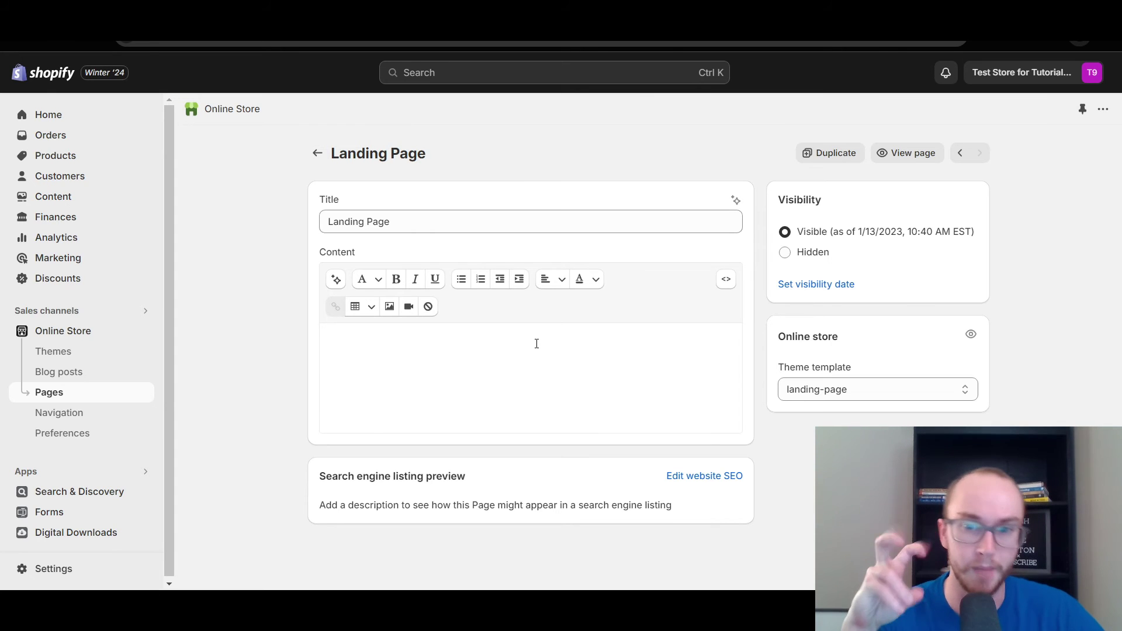
click(722, 483)
scroll(784, 454, down, 4)
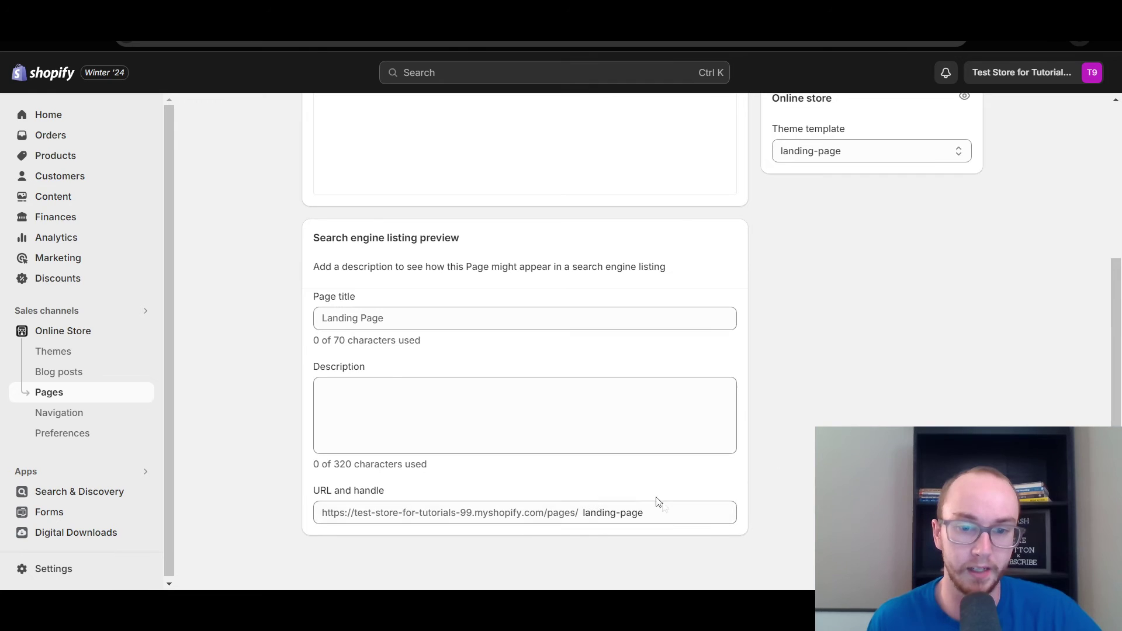
click(649, 517)
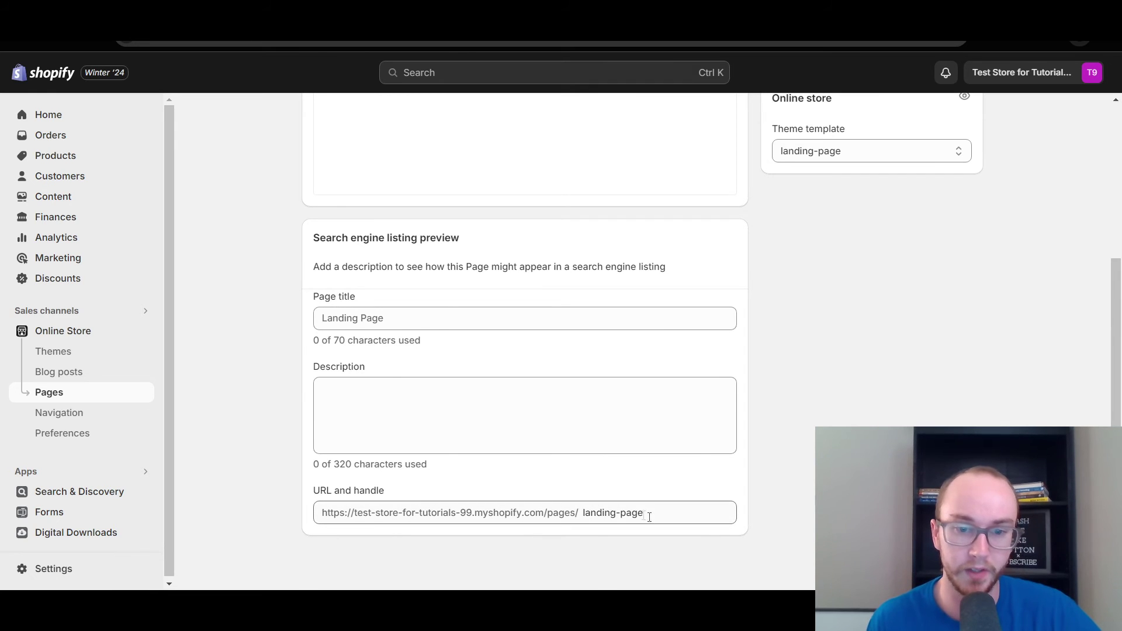
scroll(683, 426, up, 5)
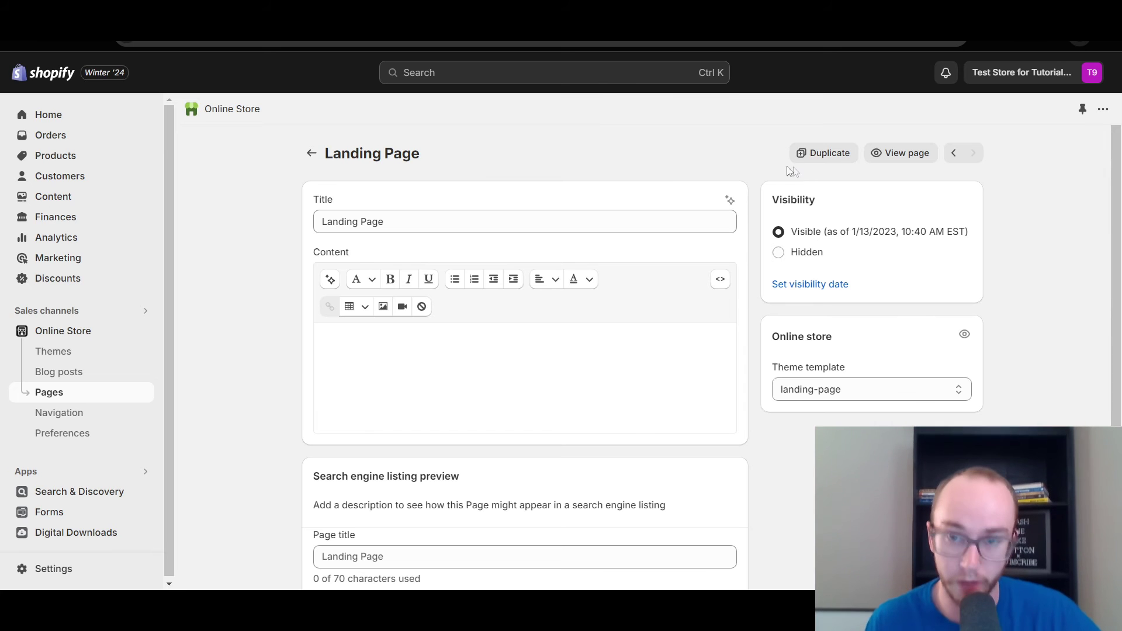
Step: View the live landing page from its page settings, and inspect the store's live home page with its header navigation
click(906, 152)
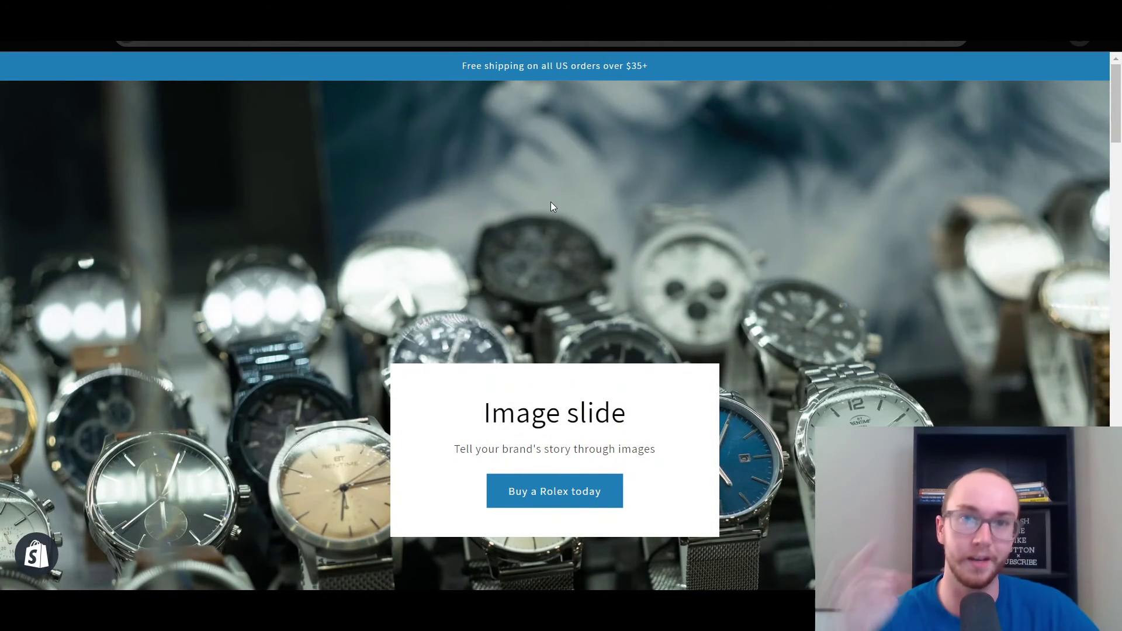
click(578, 490)
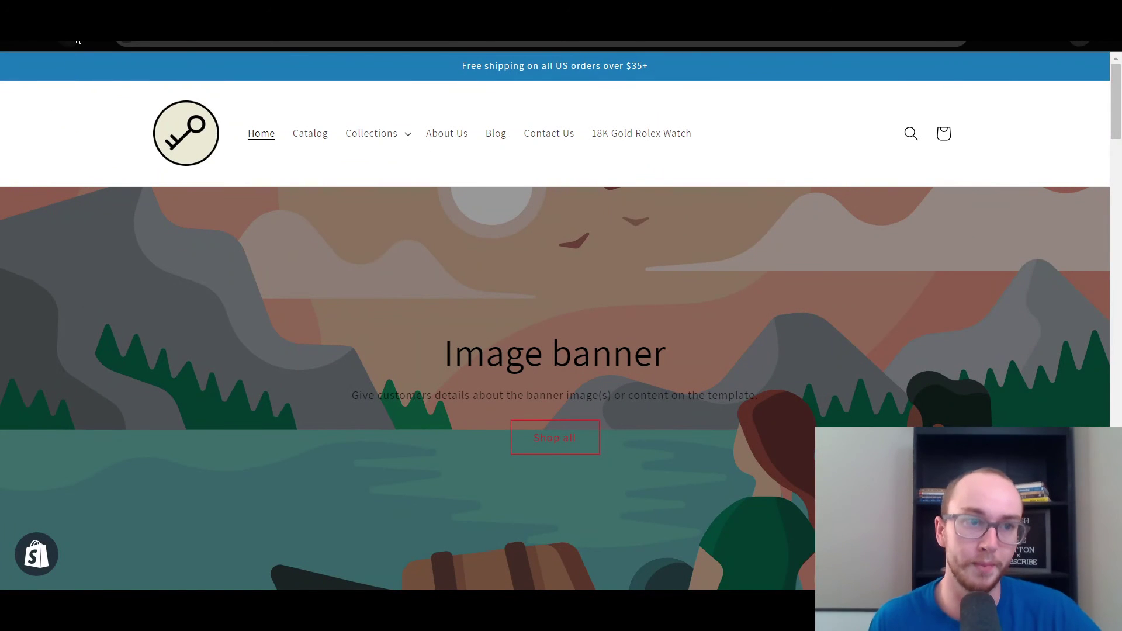
click(78, 40)
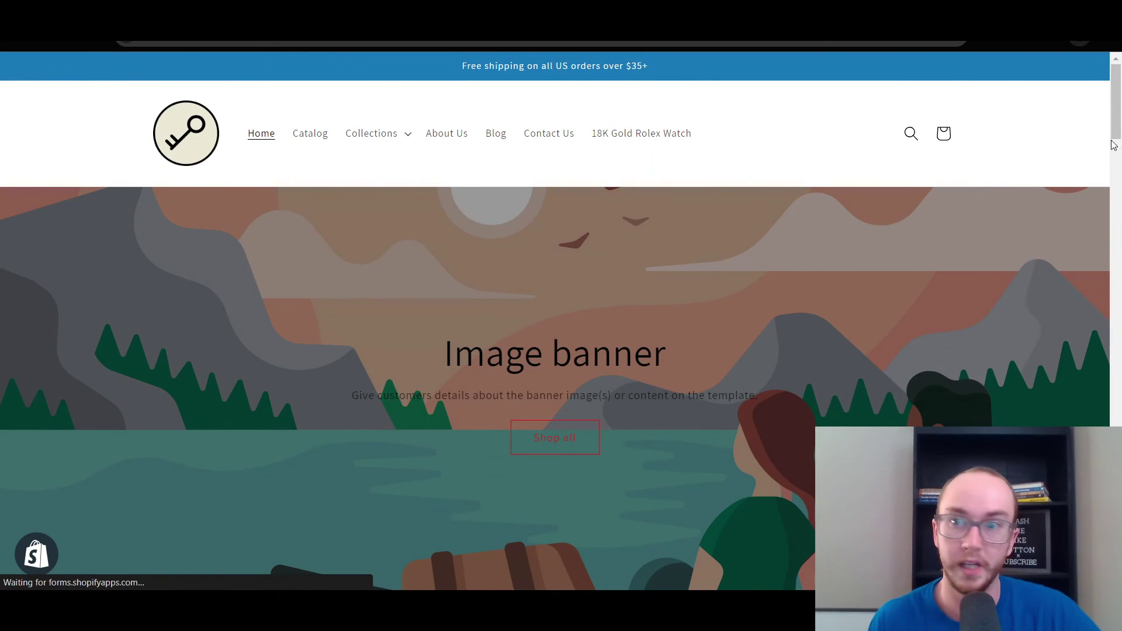
drag(1113, 145, 1098, 101)
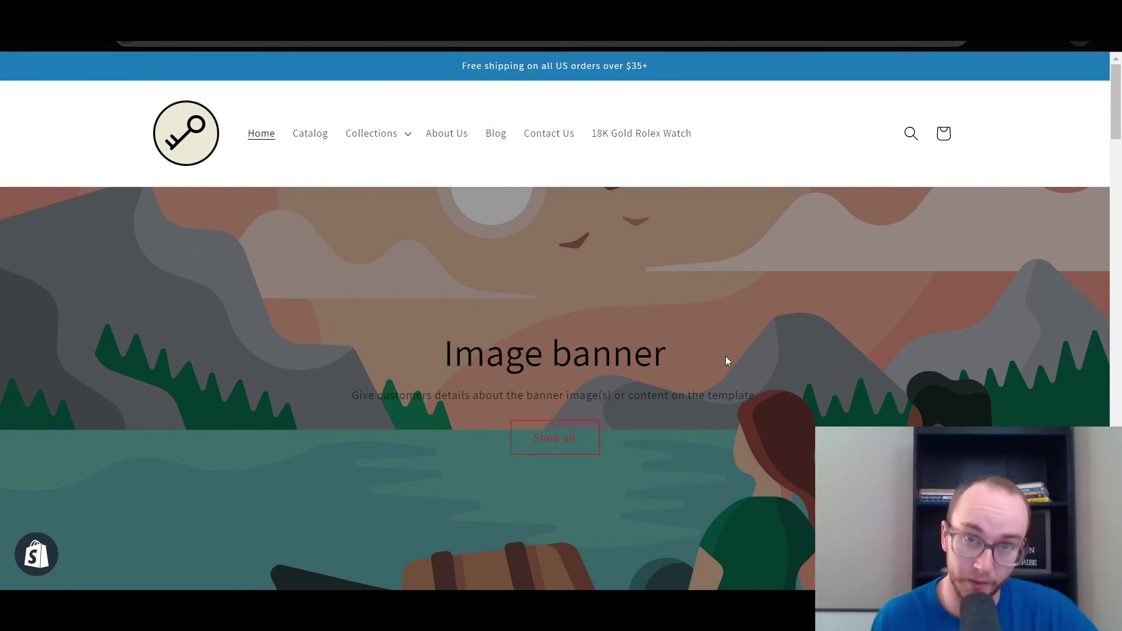
scroll(716, 355, down, 5)
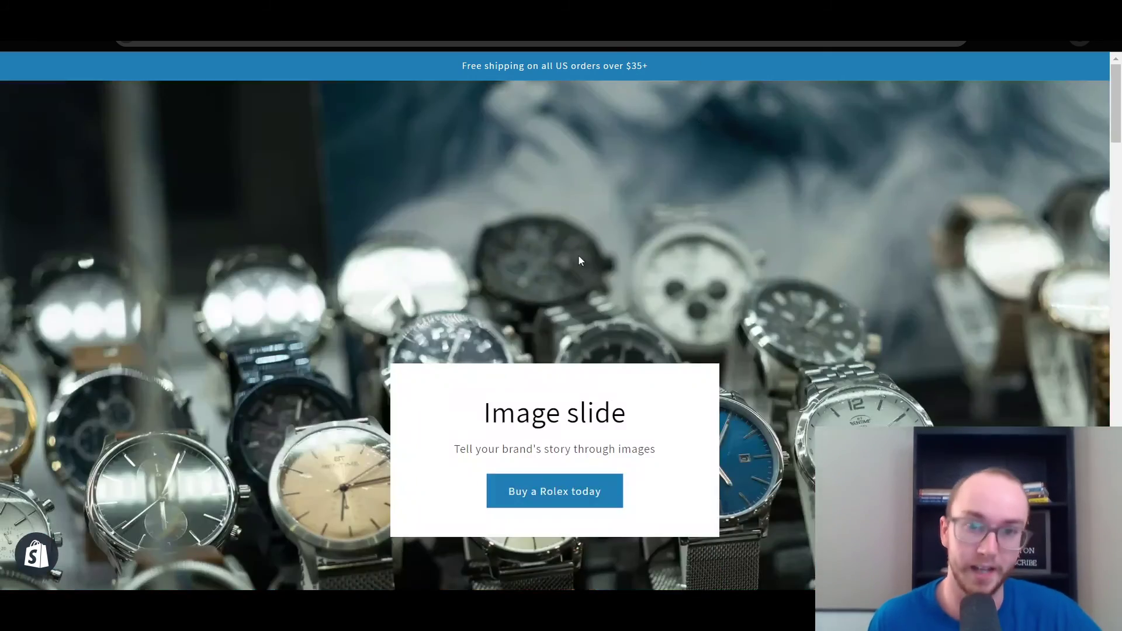
Step: Look through the live landing page from the image slide down to the blog posts
scroll(577, 254, down, 5)
scroll(581, 264, down, 15)
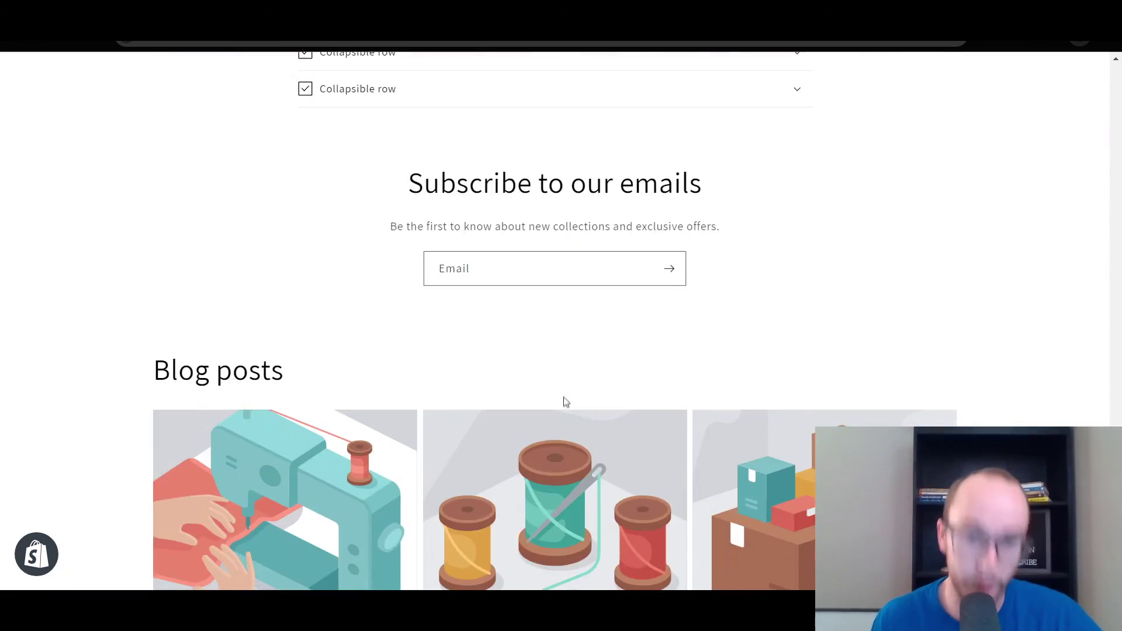
scroll(555, 293, up, 20)
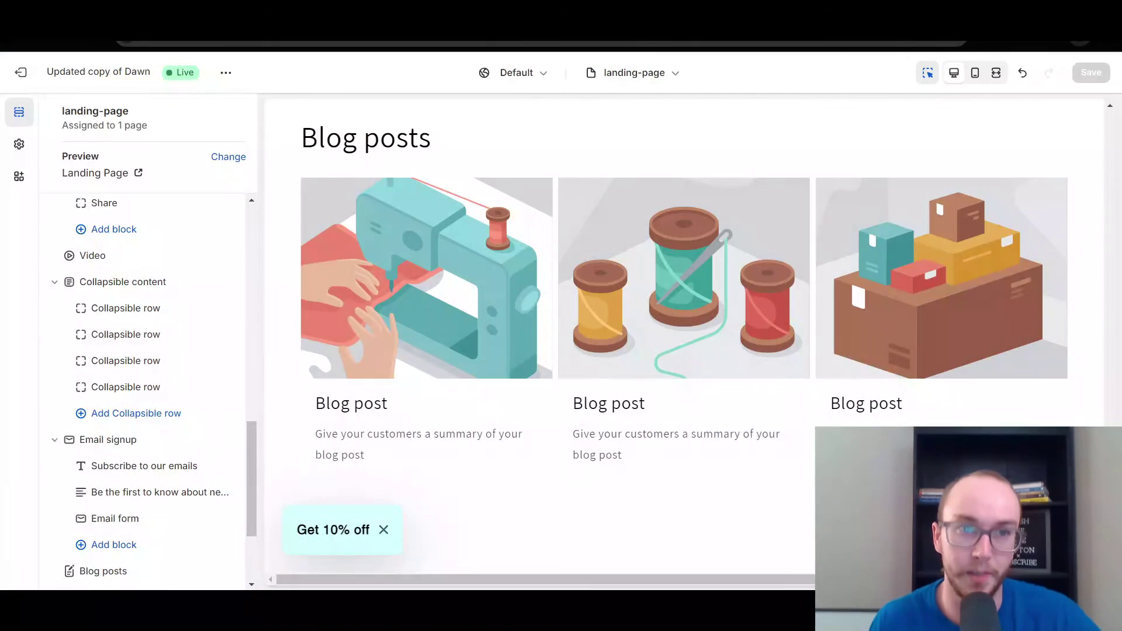
Step: Return to the theme editor and review the landing-page template from the Custom Liquid section back up to the Header and slideshow
scroll(187, 461, down, 3)
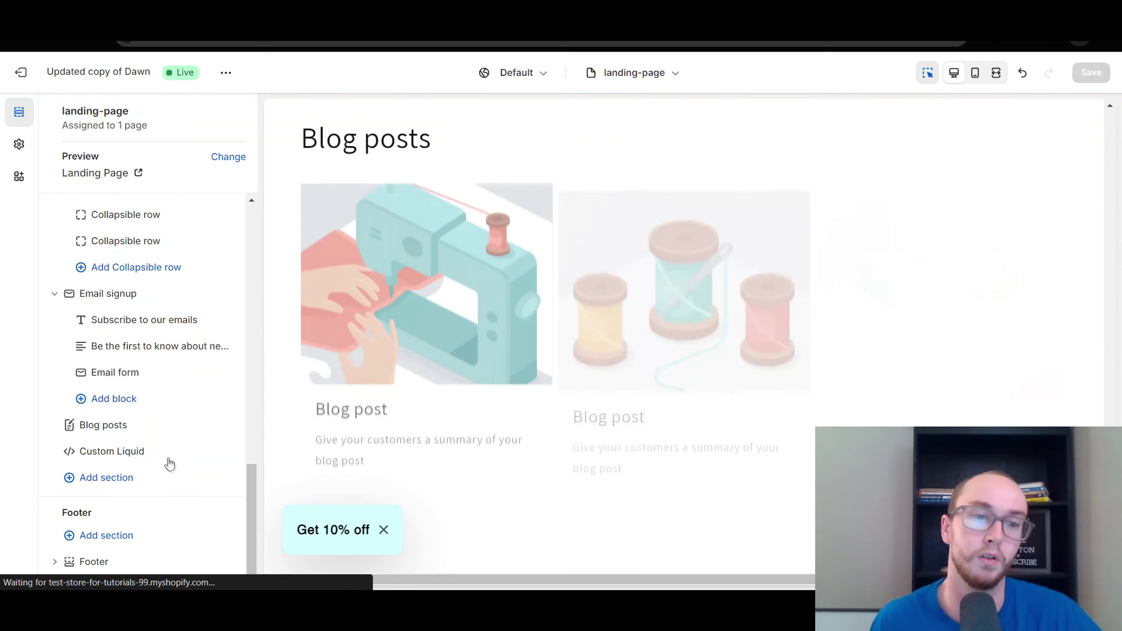
mouse_move(169, 462)
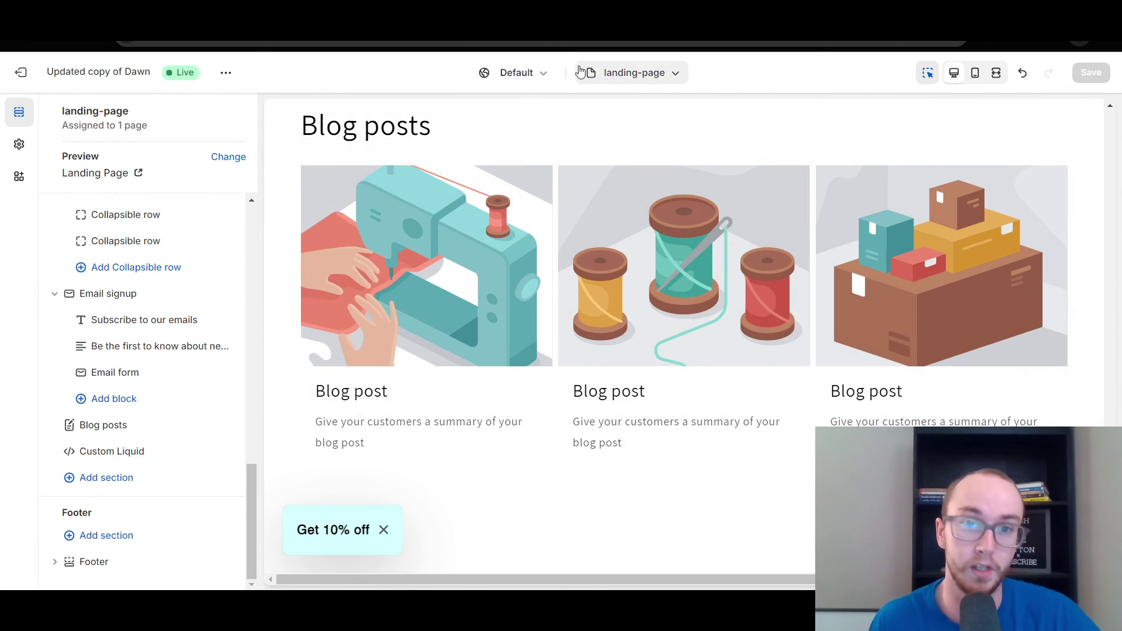
scroll(123, 332, up, 15)
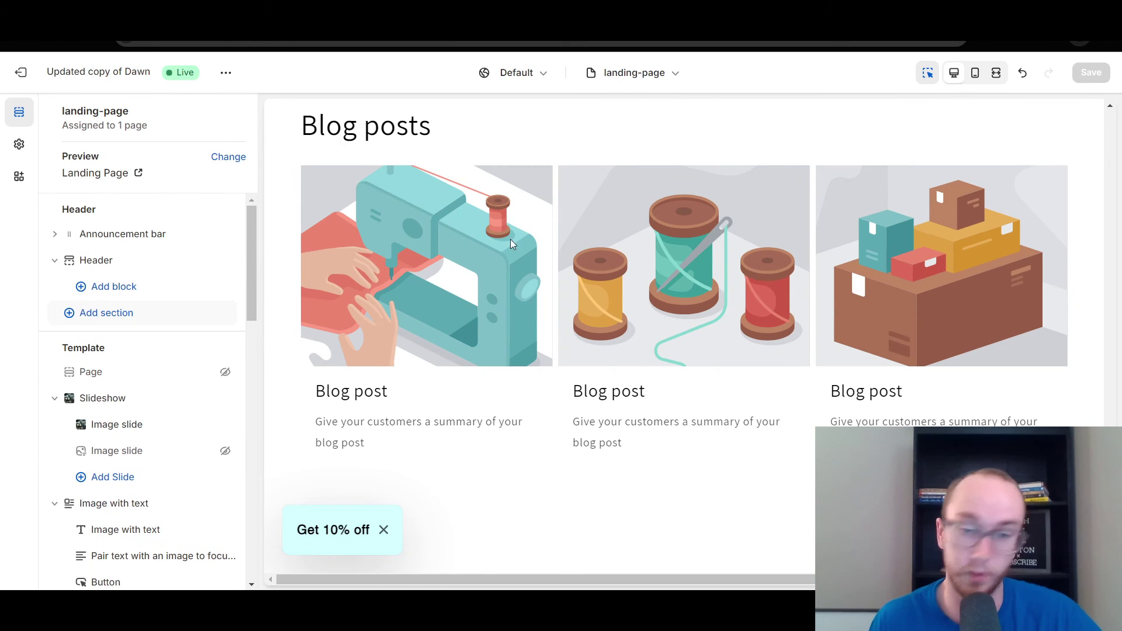
scroll(506, 330, up, 15)
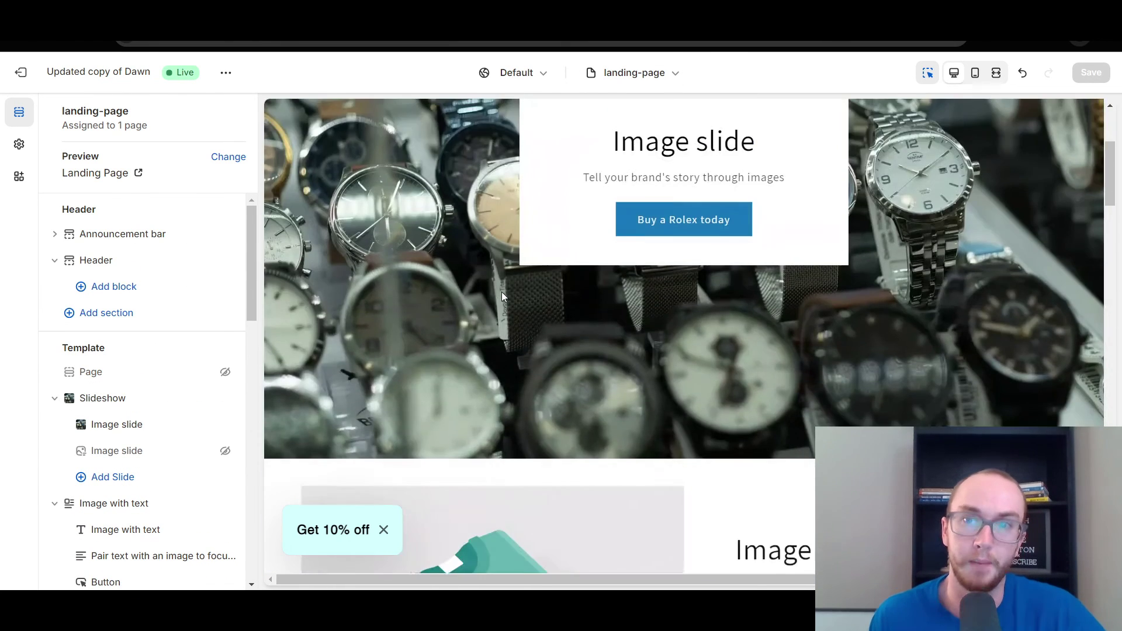
scroll(499, 277, up, 2)
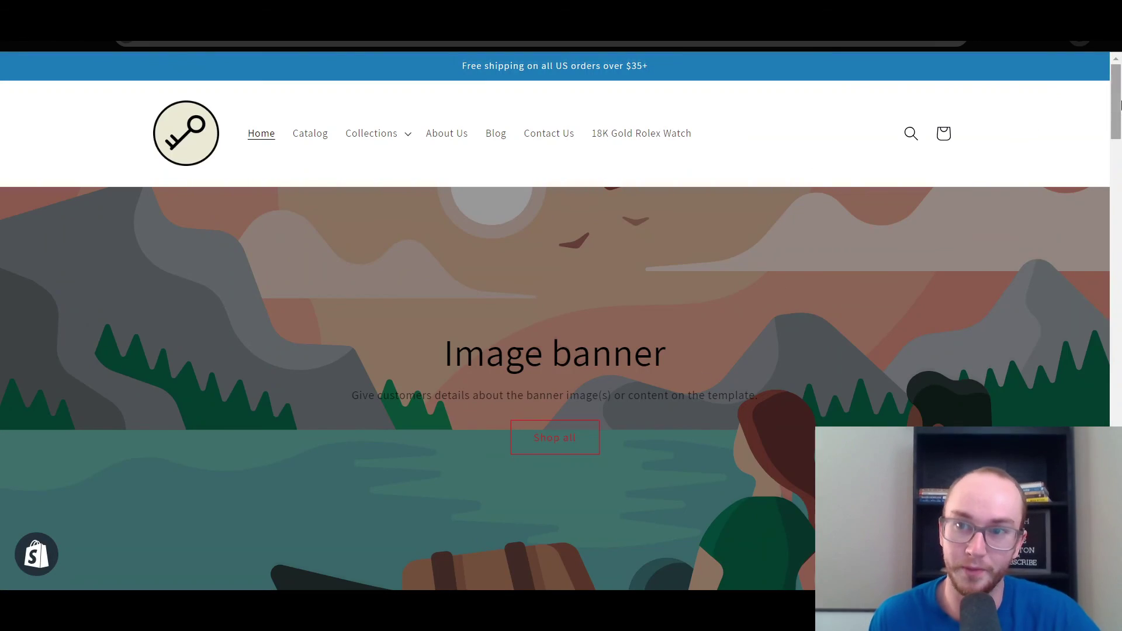
Step: Compare the live home page with the live landing page, examining how the header and footer differ between them
drag(1119, 105, 1119, 66)
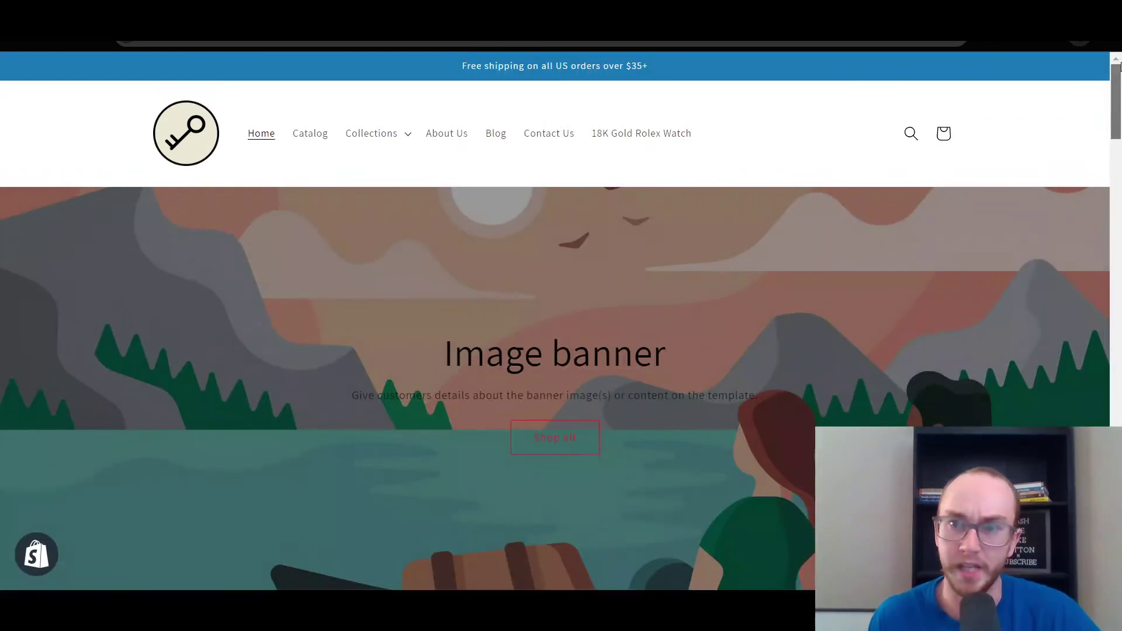
scroll(555, 321, down, 20)
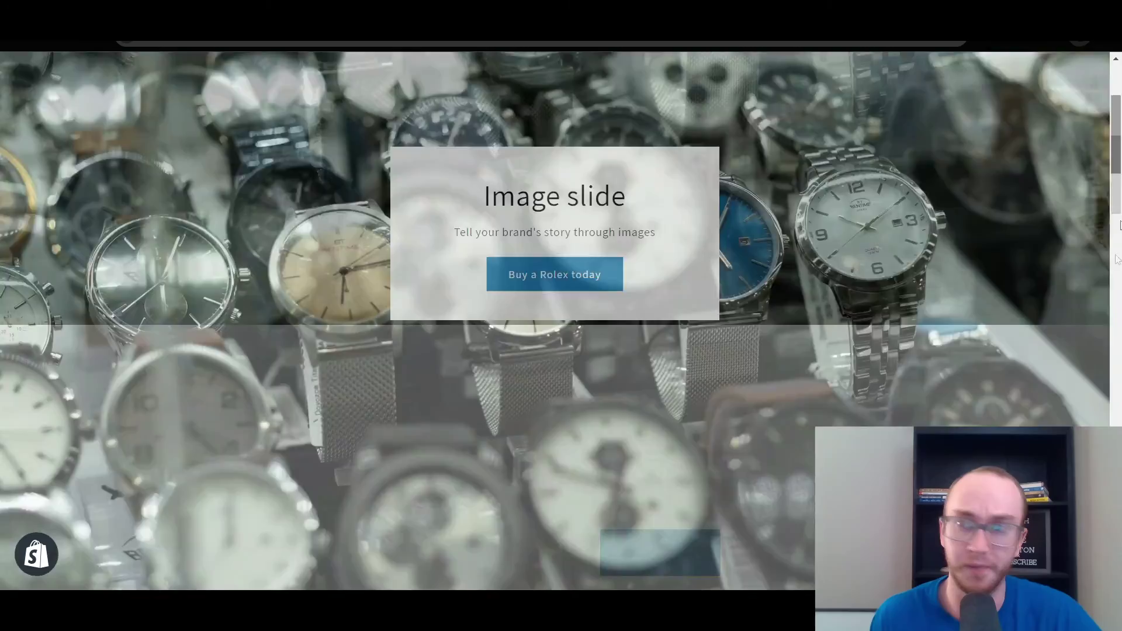
scroll(713, 199, up, 20)
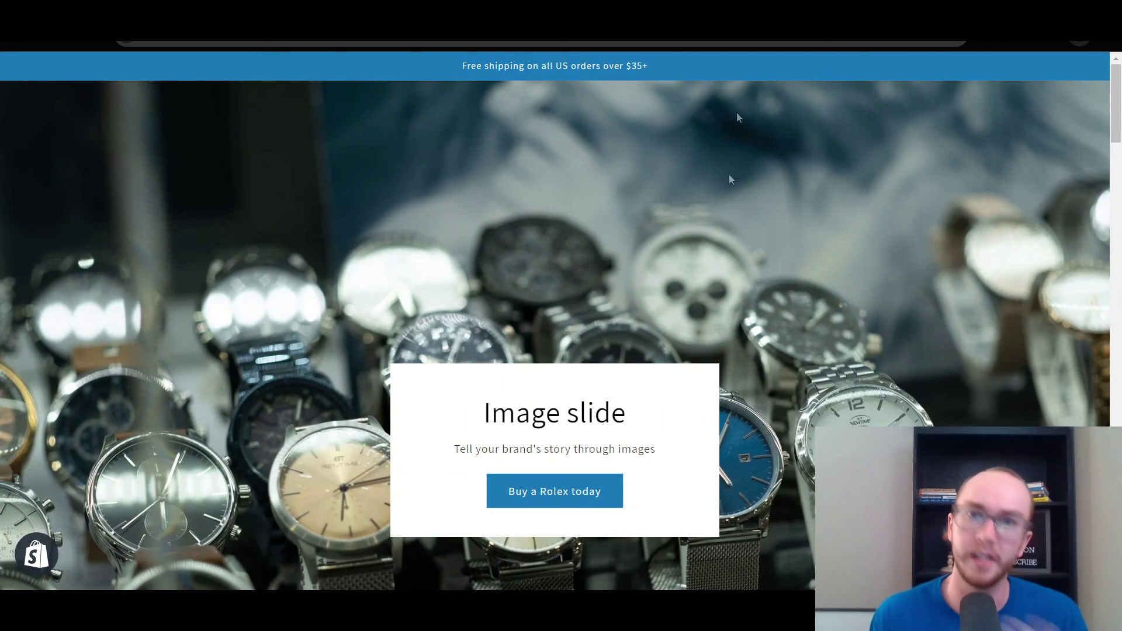
scroll(728, 174, up, 5)
scroll(752, 103, down, 15)
scroll(437, 382, down, 10)
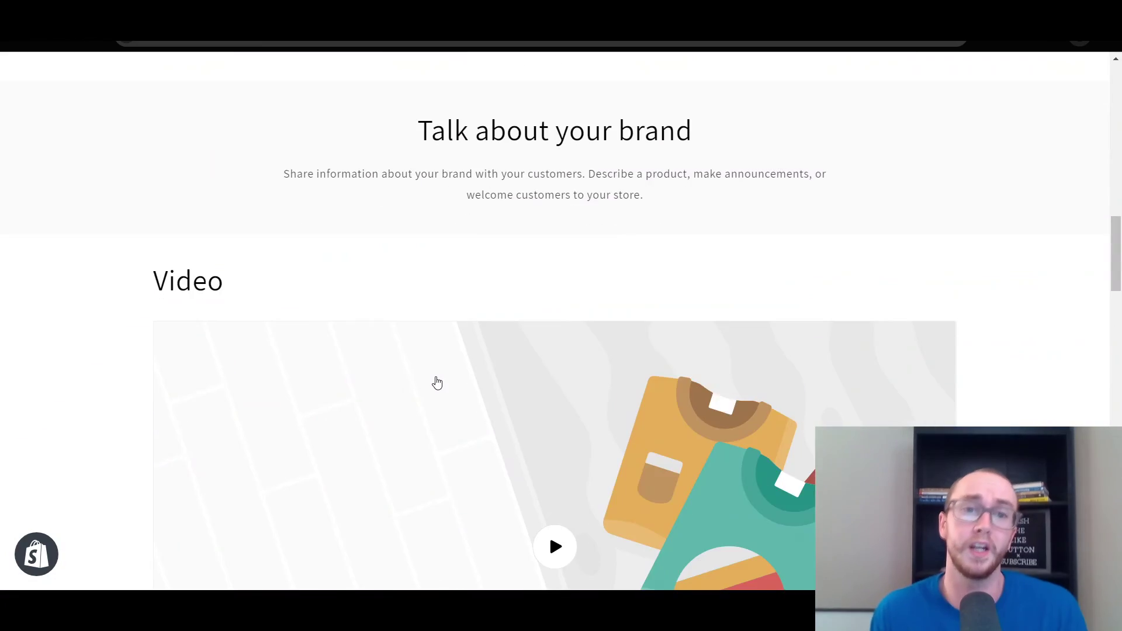
scroll(437, 382, up, 10)
scroll(437, 382, up, 10)
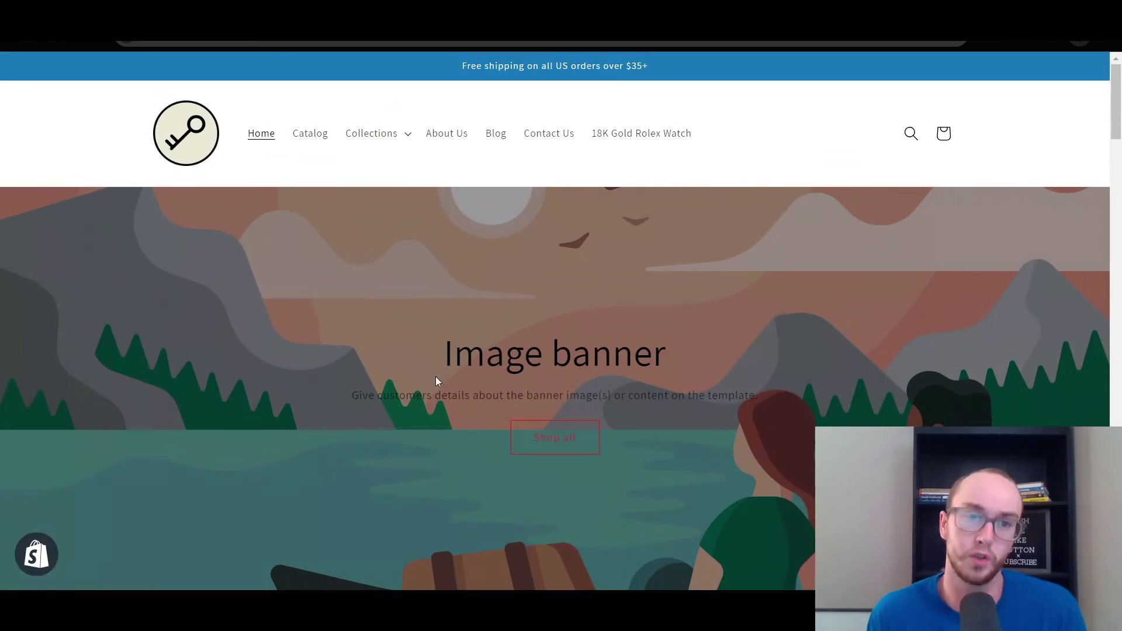